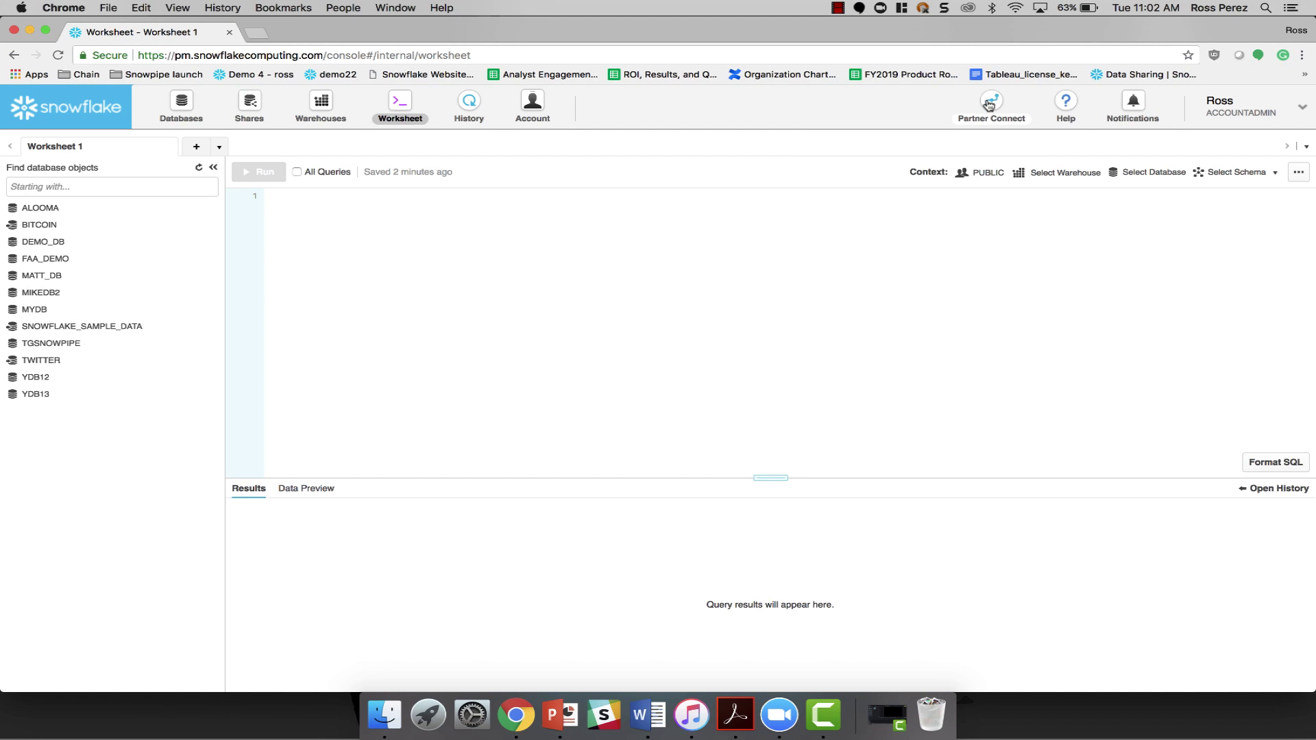
Step: Open Partner Connect to see the Fivetran, Alooma and Stitch partner trials
left_click(990, 105)
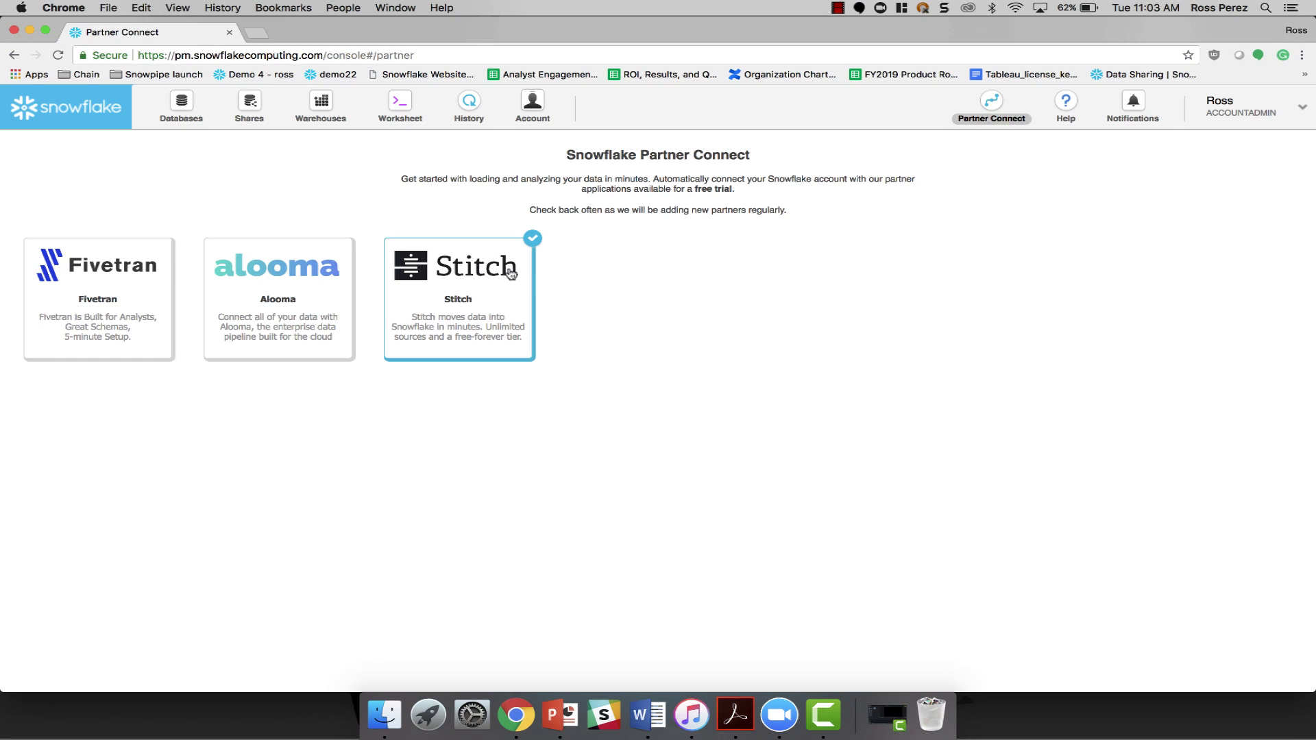
Step: Connect Fivetran as a partner, creating PC_FIVETRAN_DB with its warehouse, user and role
left_click(100, 297)
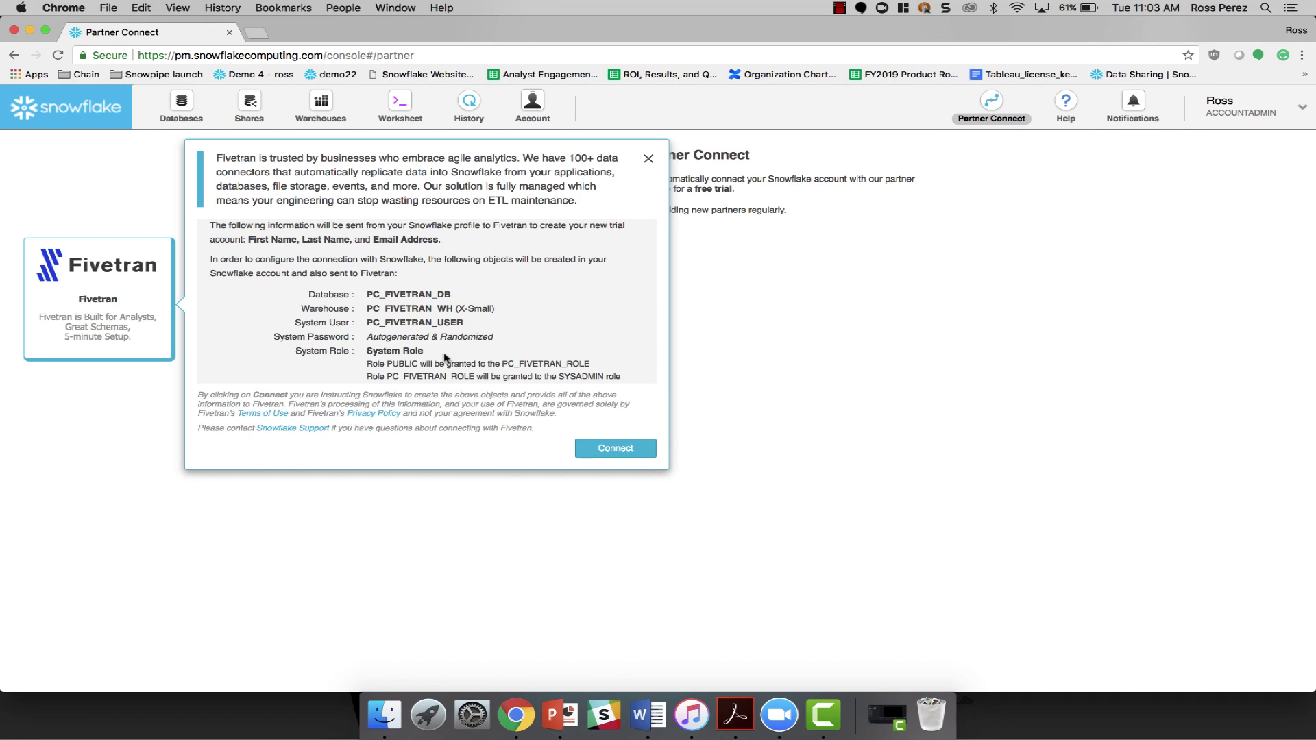
left_click(608, 450)
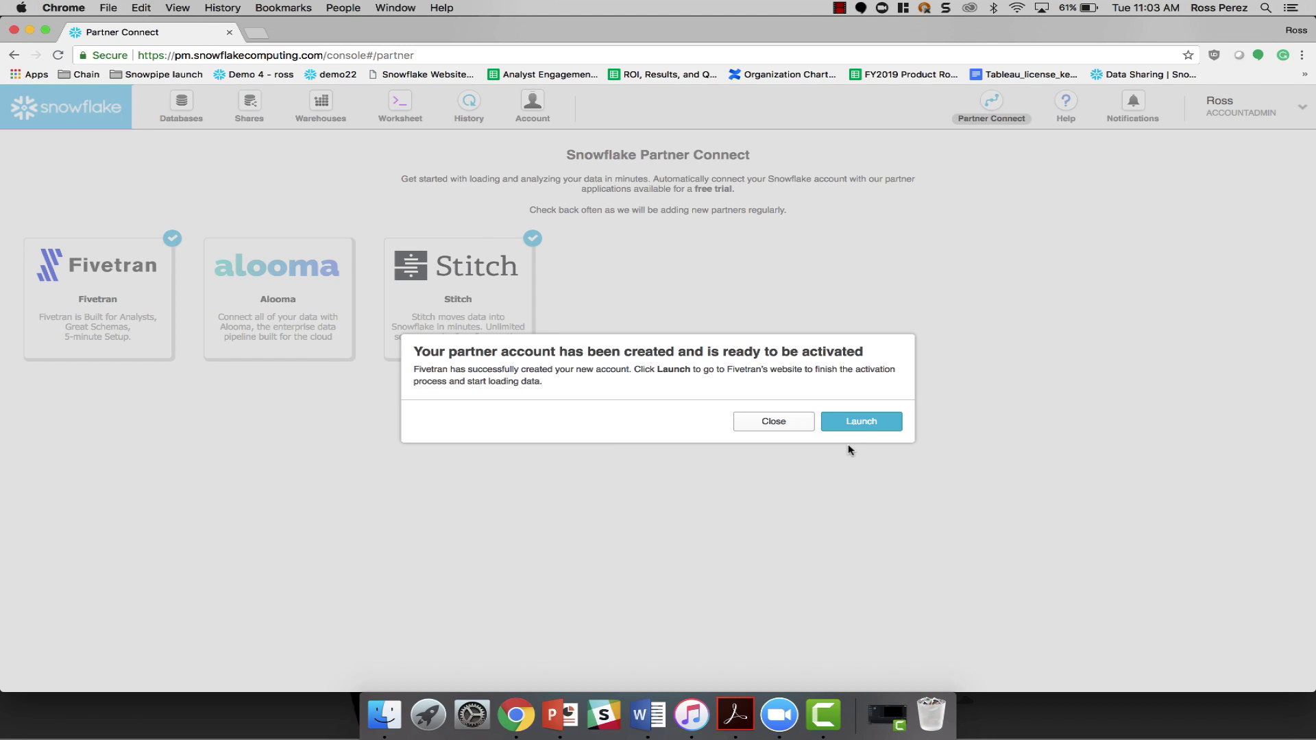
Step: Activate Fivetran with a new password and view the PC_FIVETRAN_DB warehouse connection
left_click(860, 426)
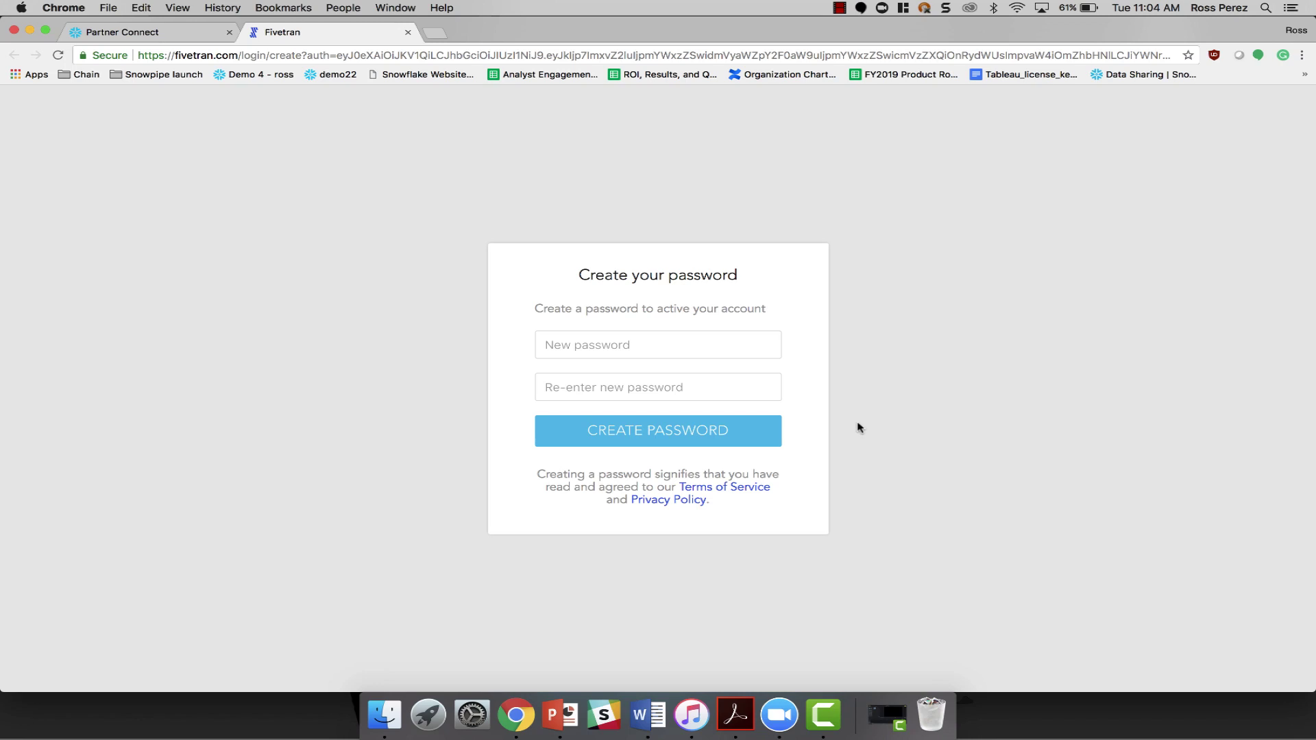
left_click(680, 343)
type("•••••••")
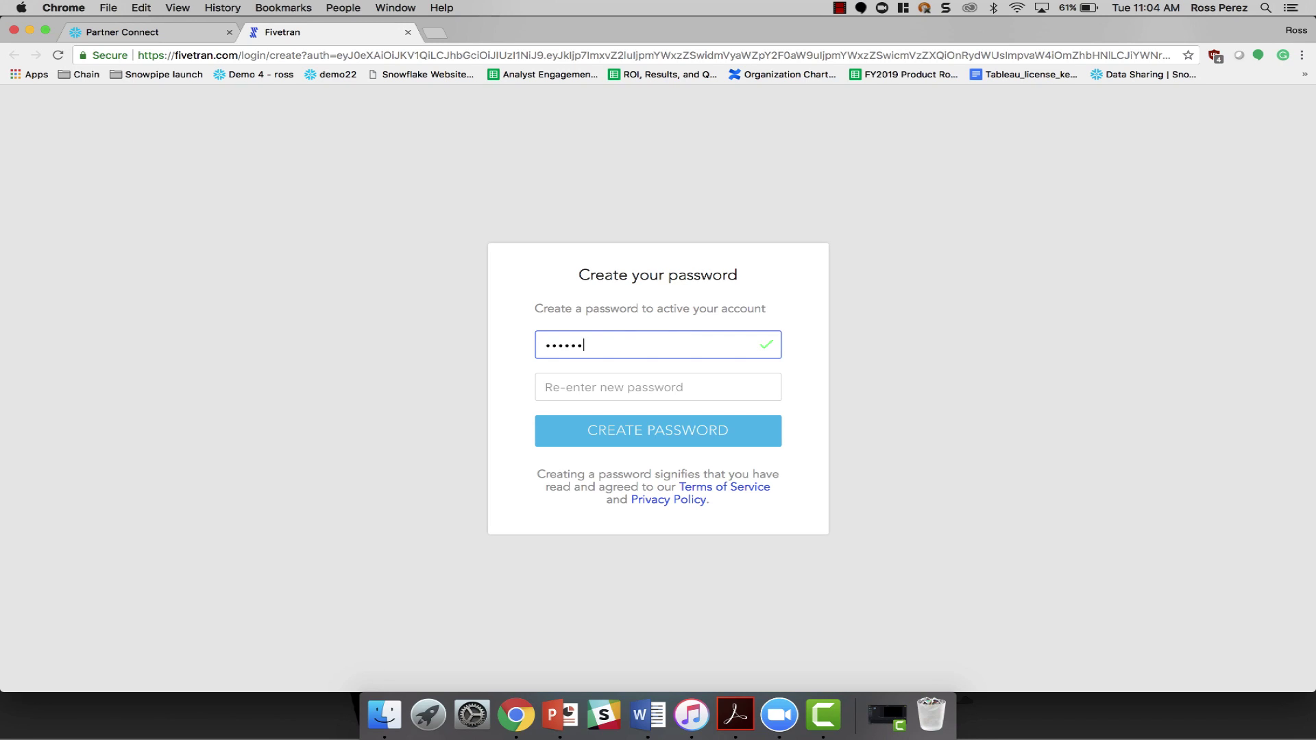
type("•")
key("Tab")
type("•••••")
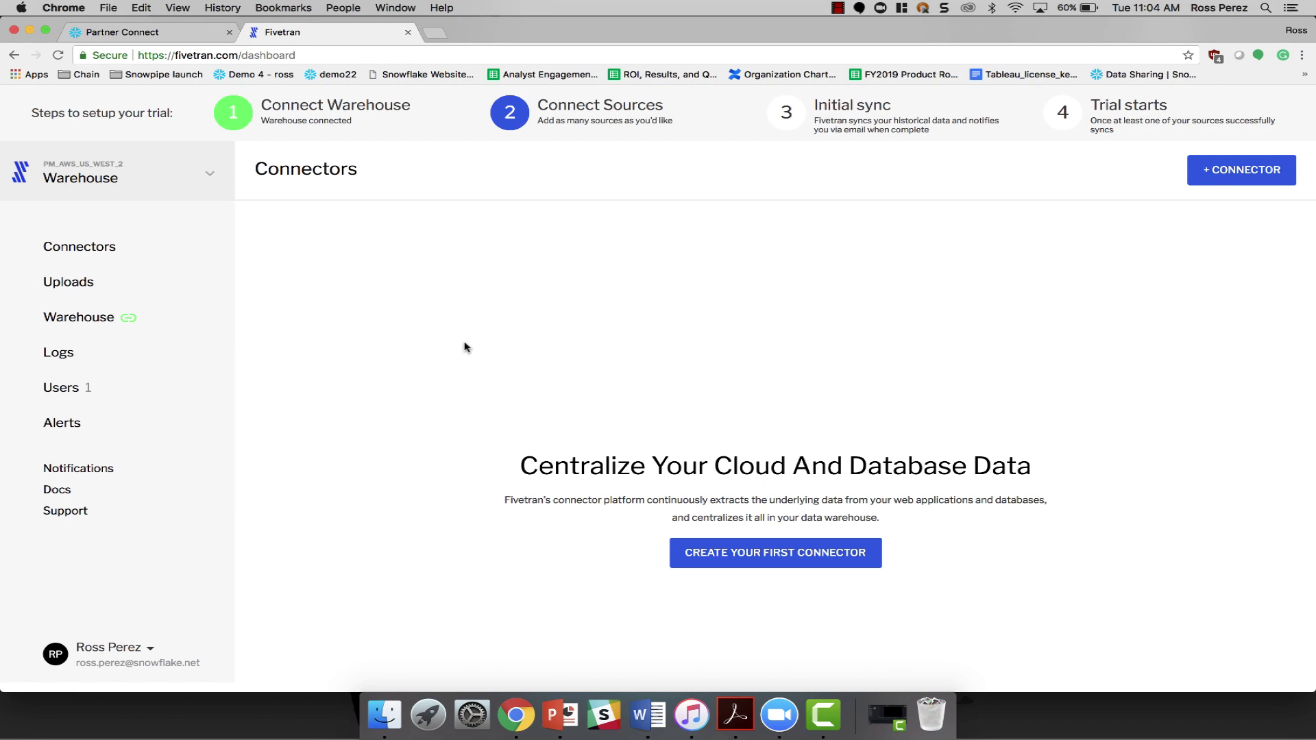
left_click(160, 323)
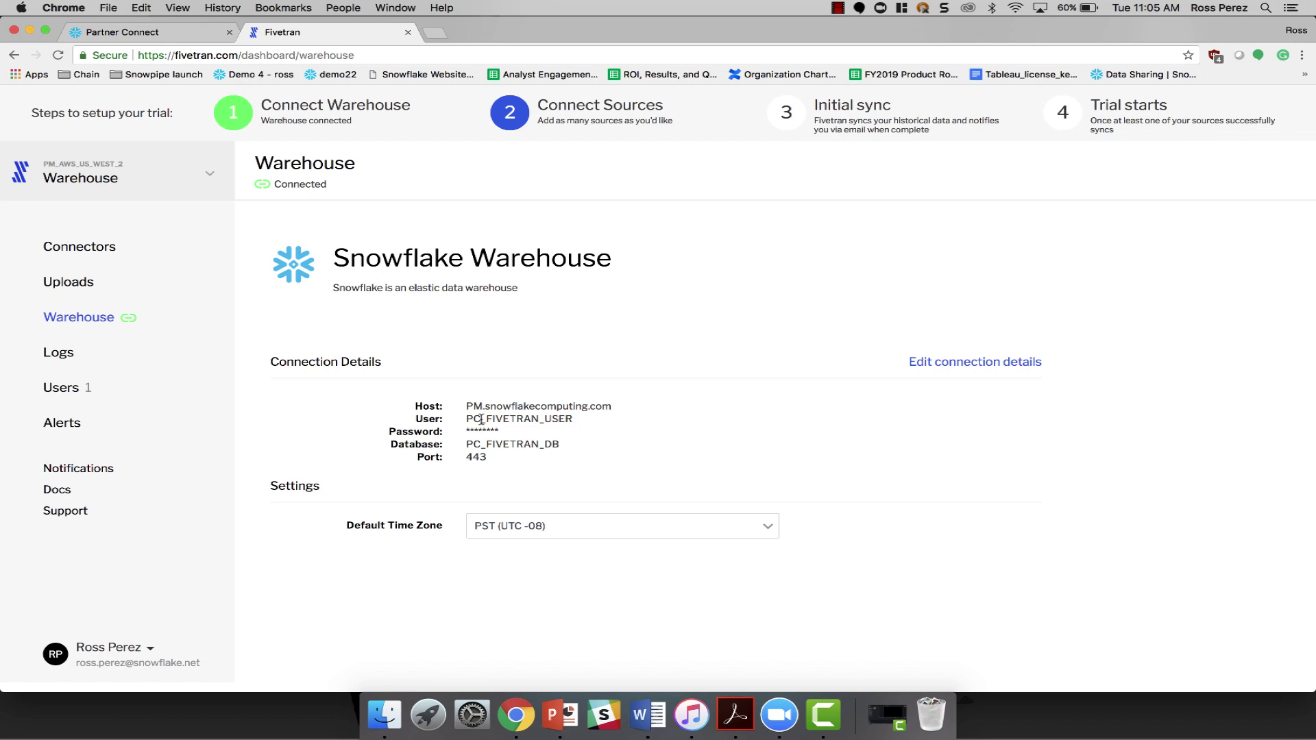
Step: Begin creating the first Fivetran connector and search the catalog for 'google'
left_click(120, 248)
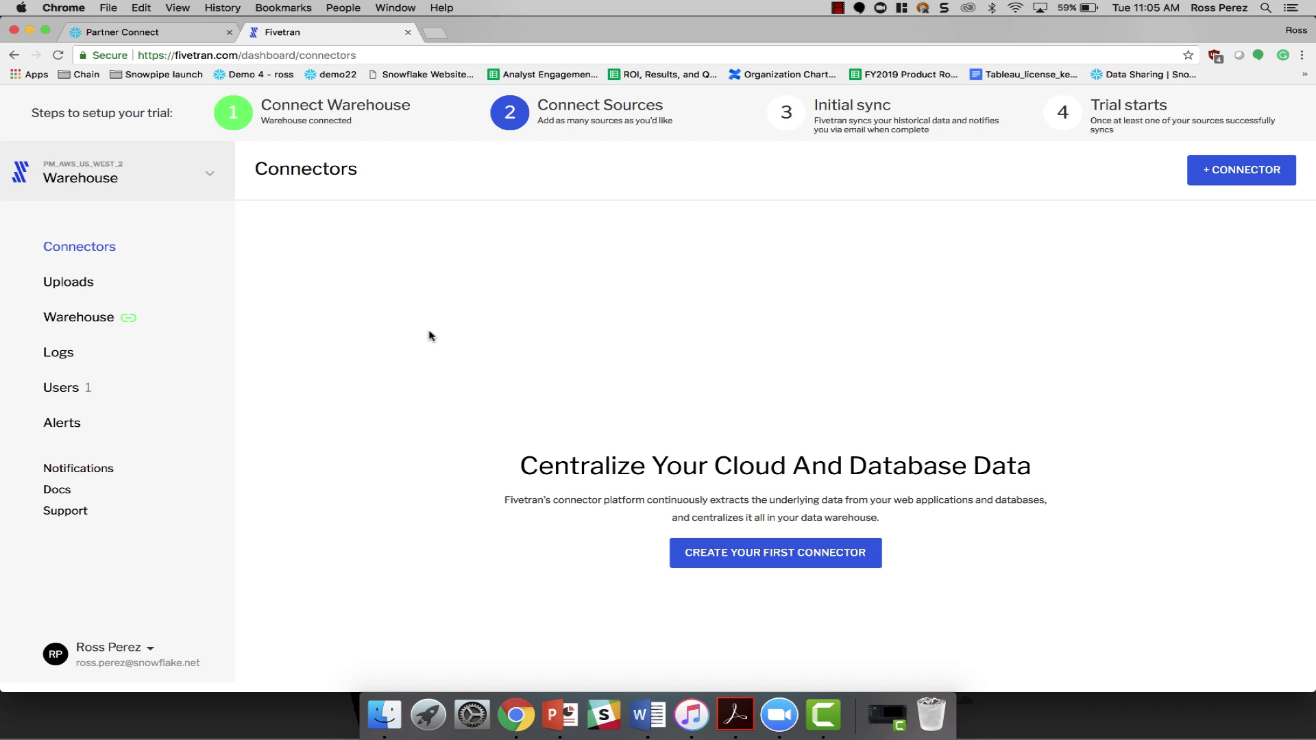
left_click(745, 557)
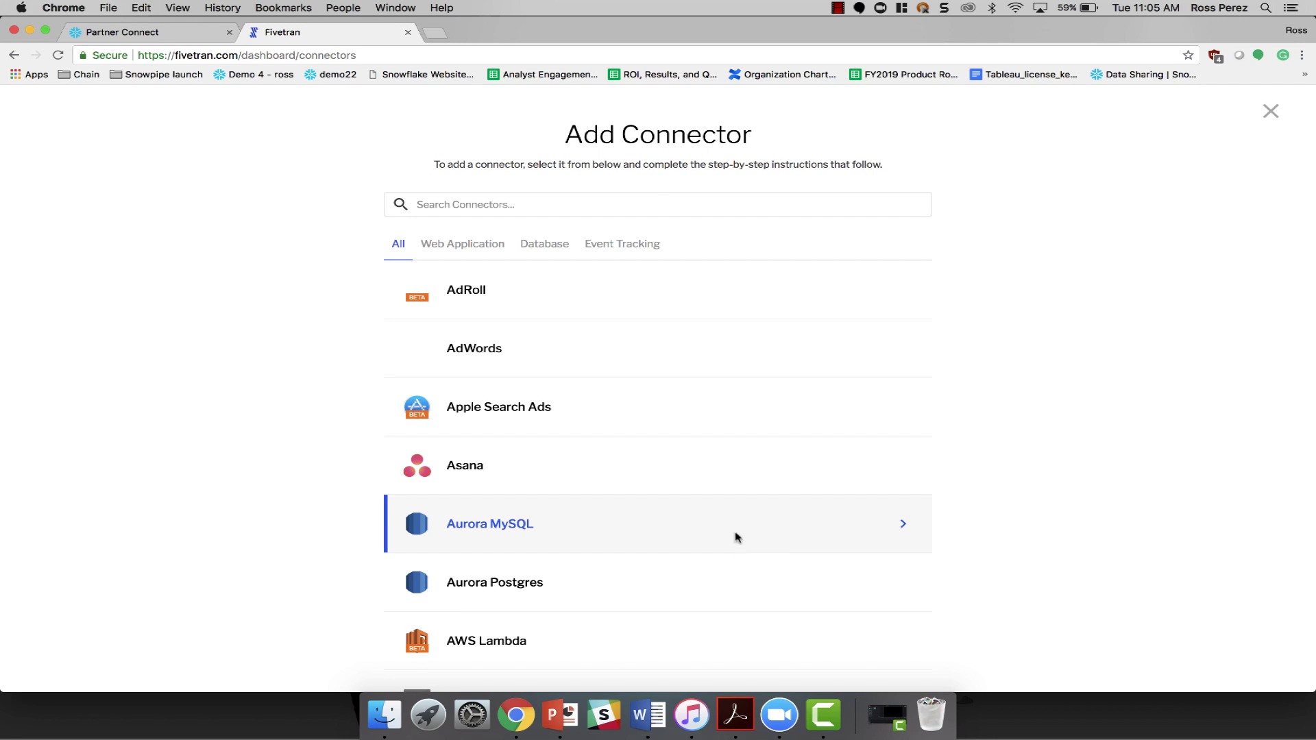
left_click(655, 201)
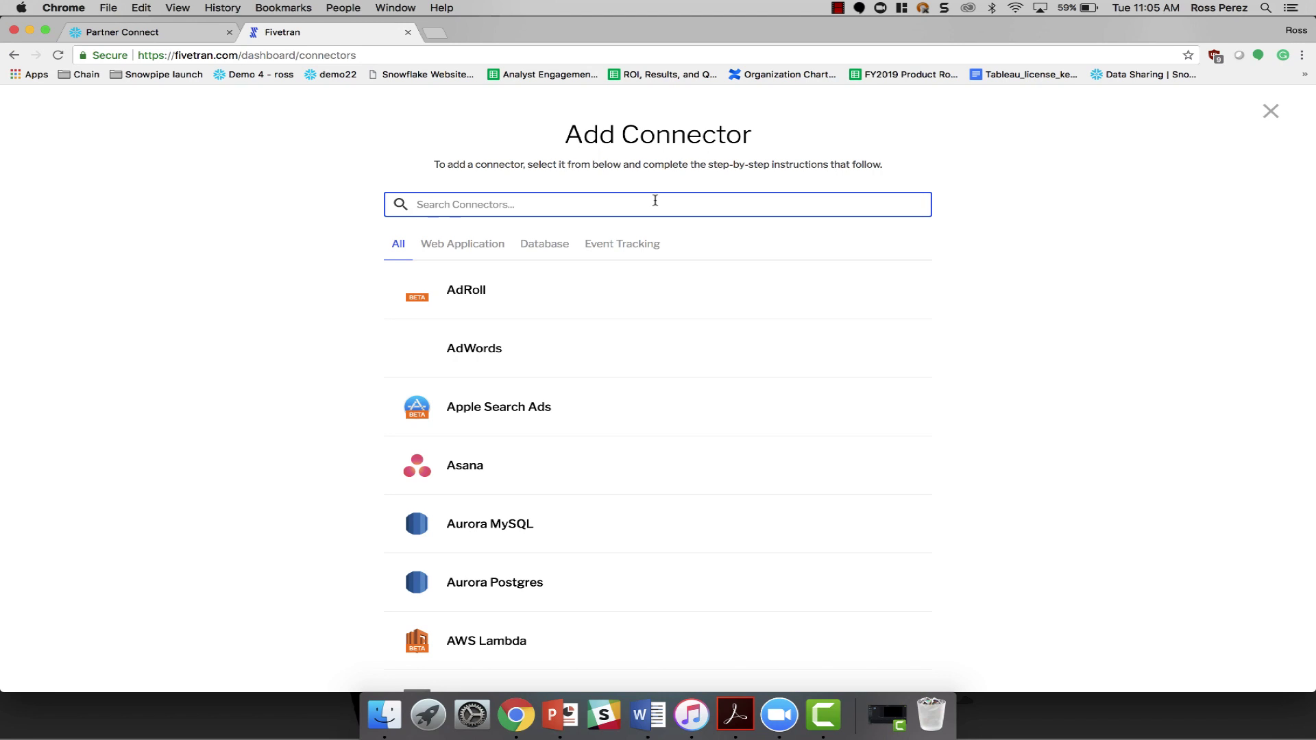
type("goo")
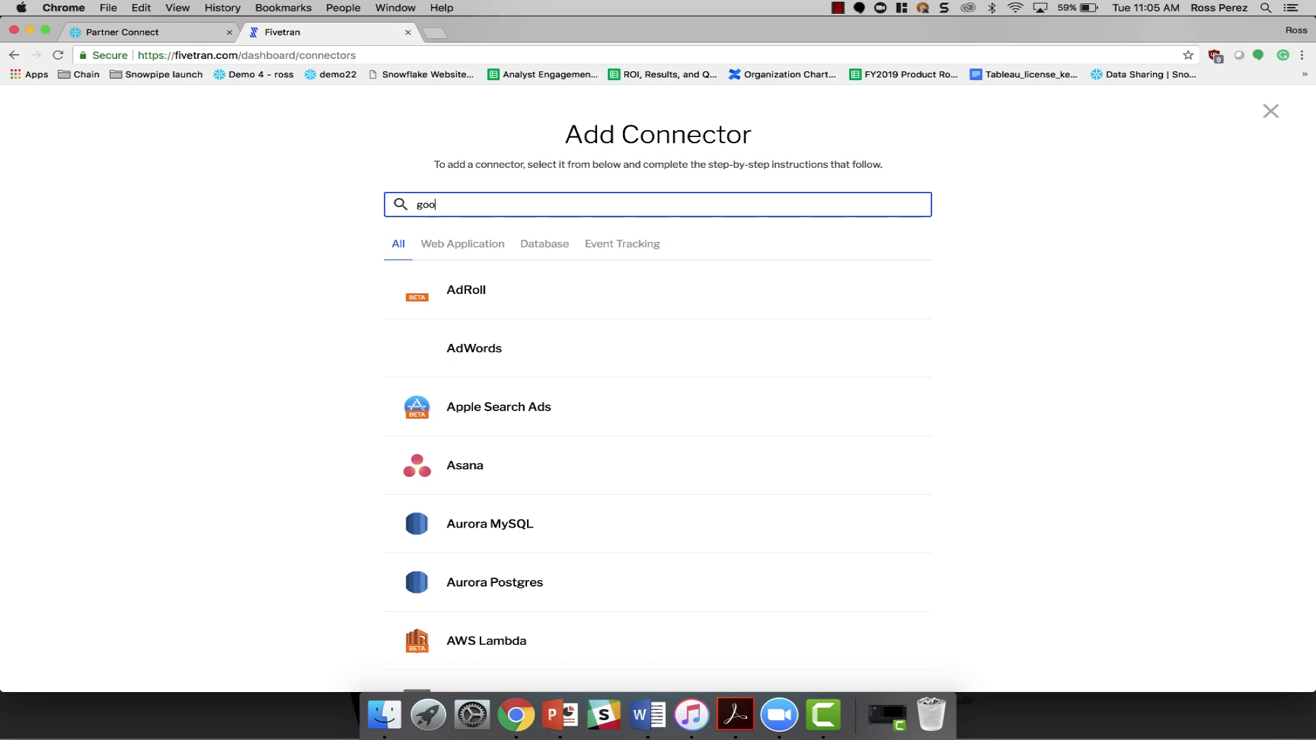
type("gle")
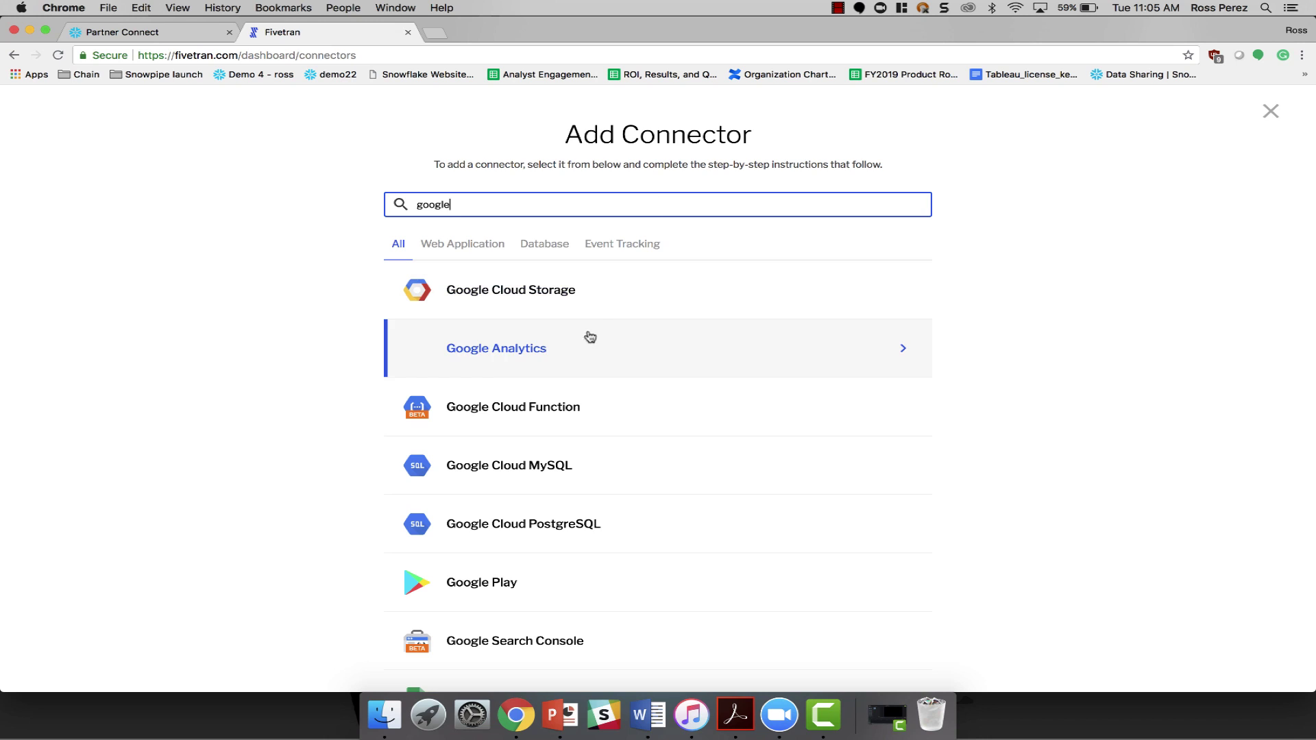
Step: Create a Google Analytics connector with schema ga and table 'table', authorized with Google
left_click(580, 353)
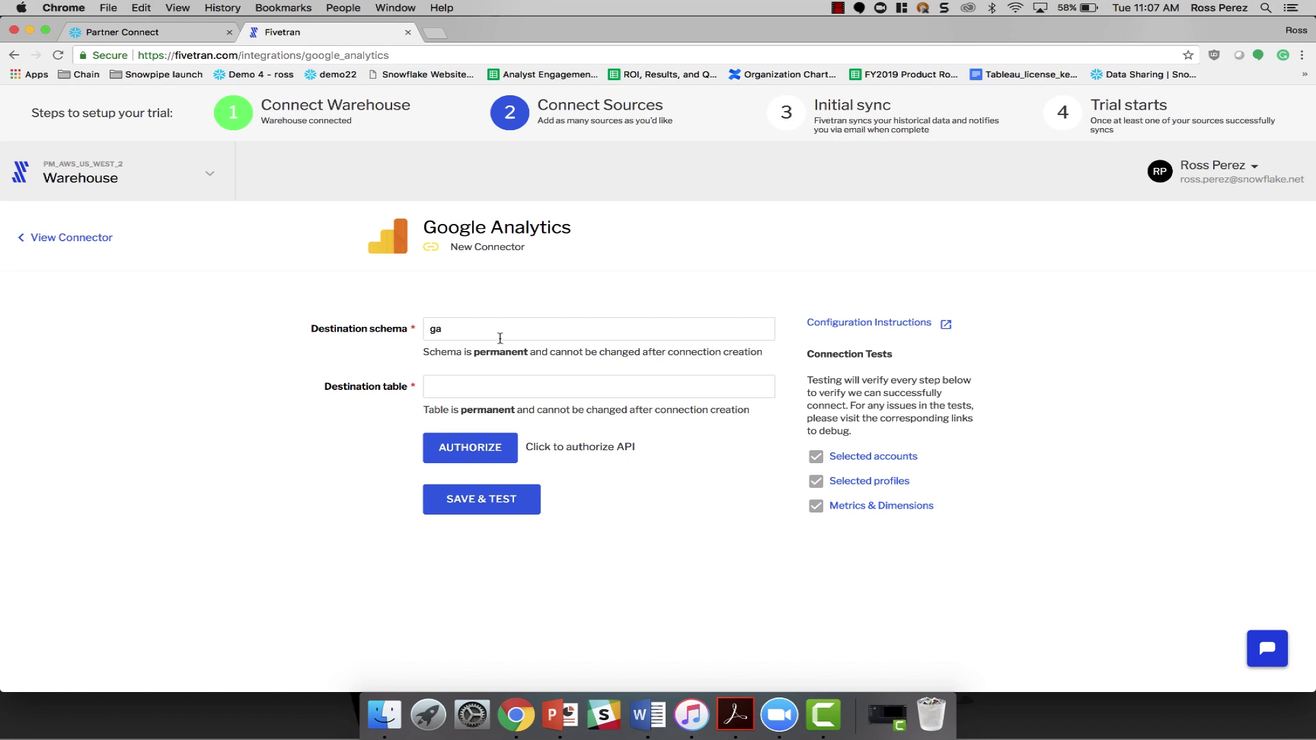
left_click(486, 391)
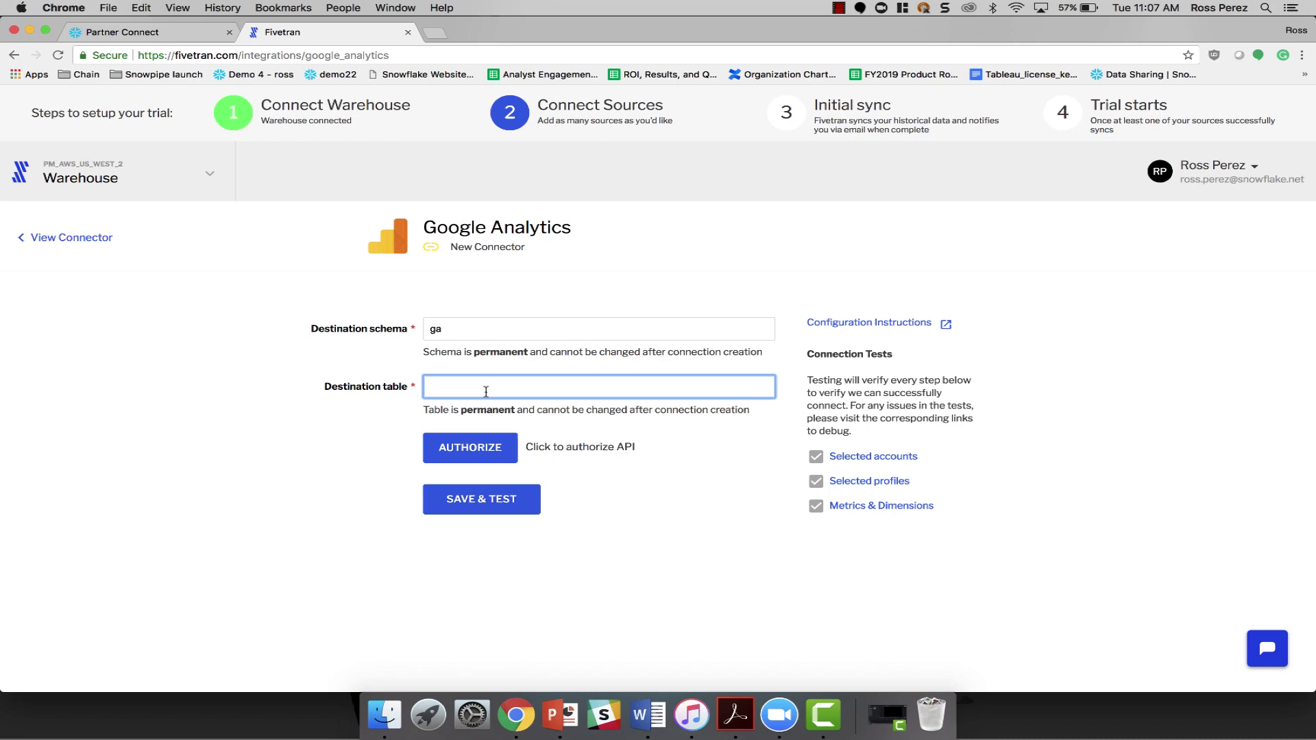
type("table")
left_click(494, 452)
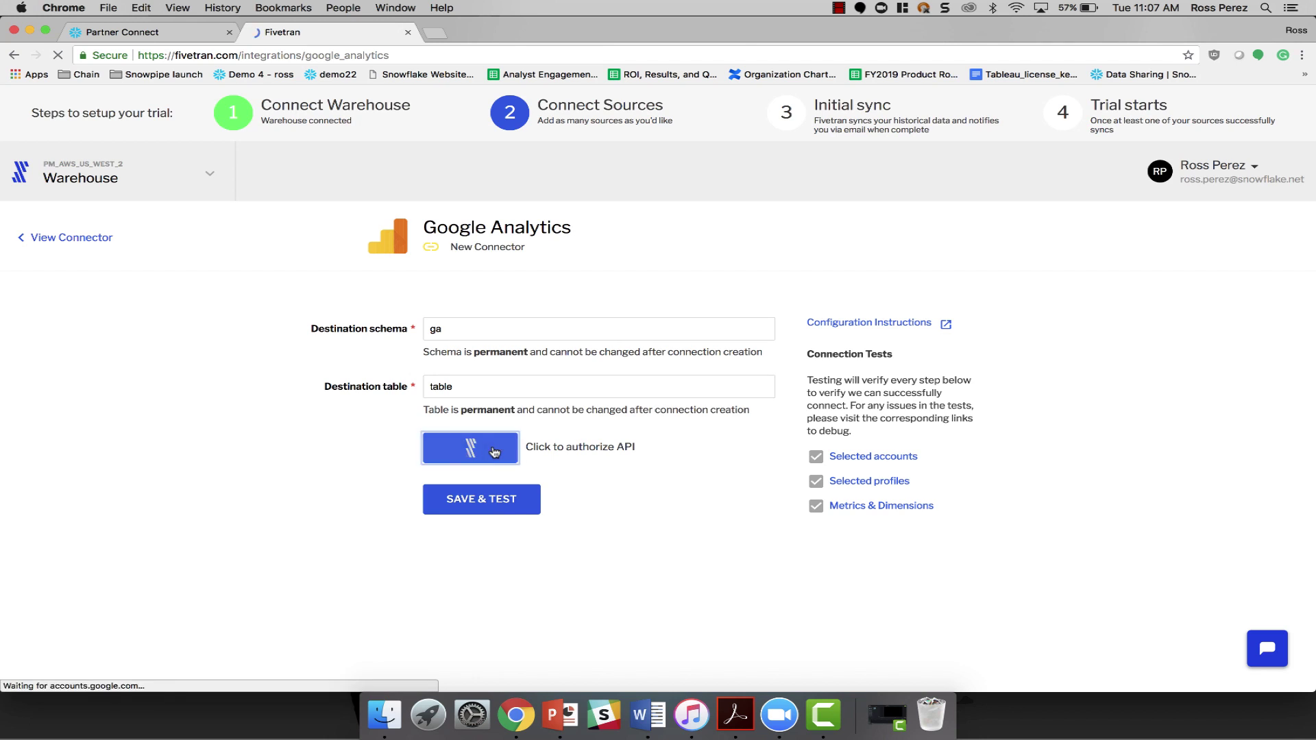
left_click(775, 538)
scroll(769, 317, "down", 1)
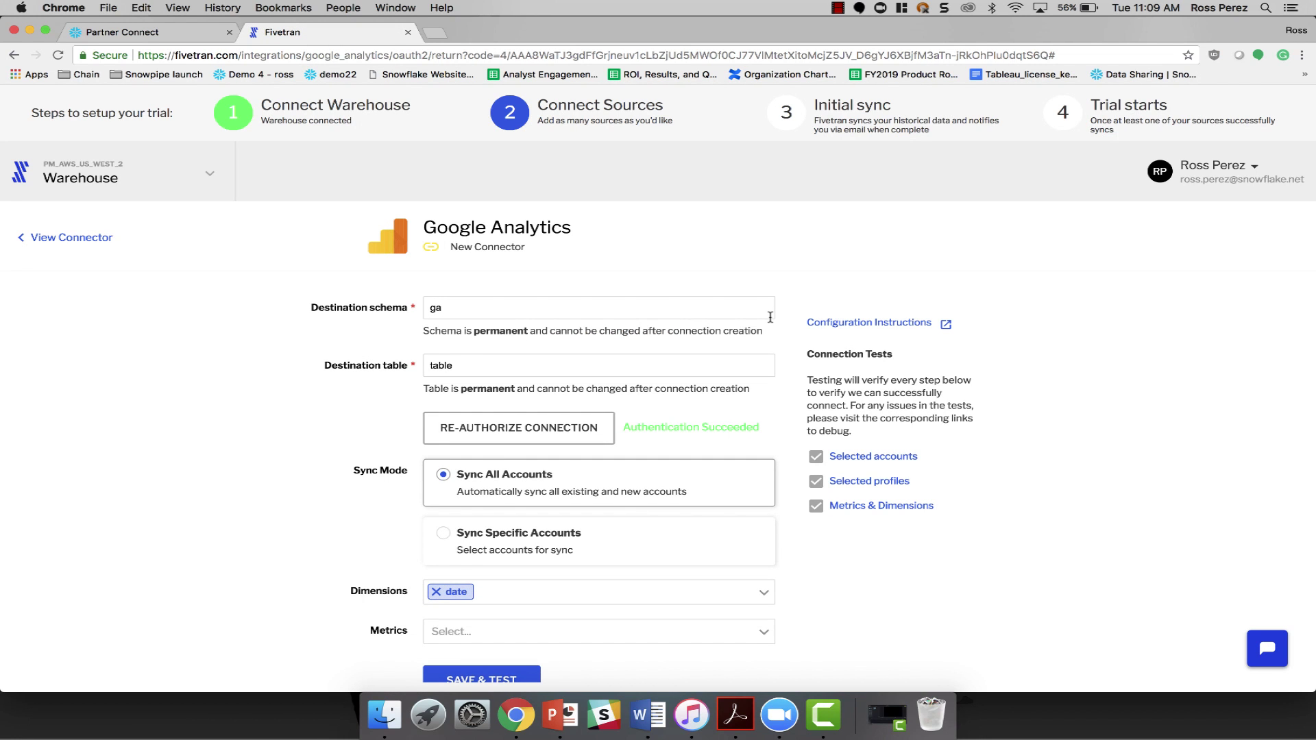
scroll(769, 316, "down", 1)
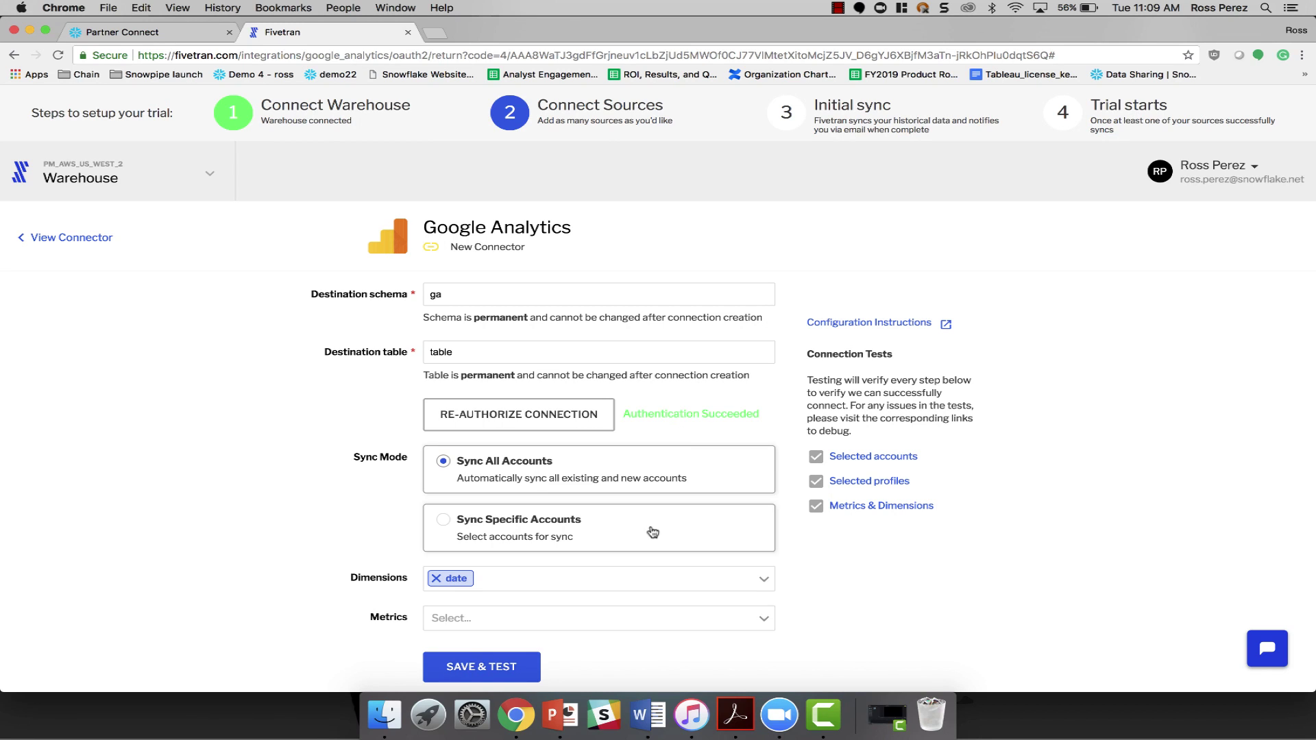
Step: Add landingPagePath as a dimension beside date, and avgTimeOnPage as the metric
left_click(621, 579)
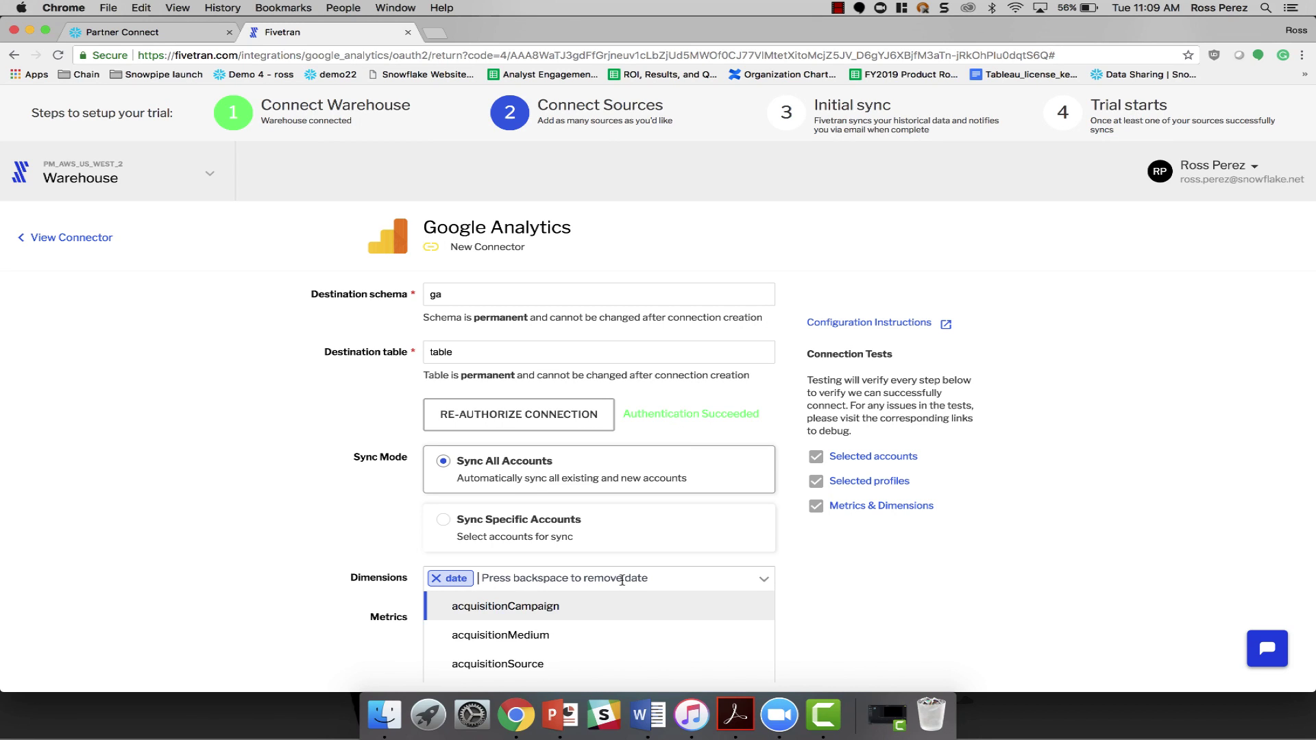
type("page")
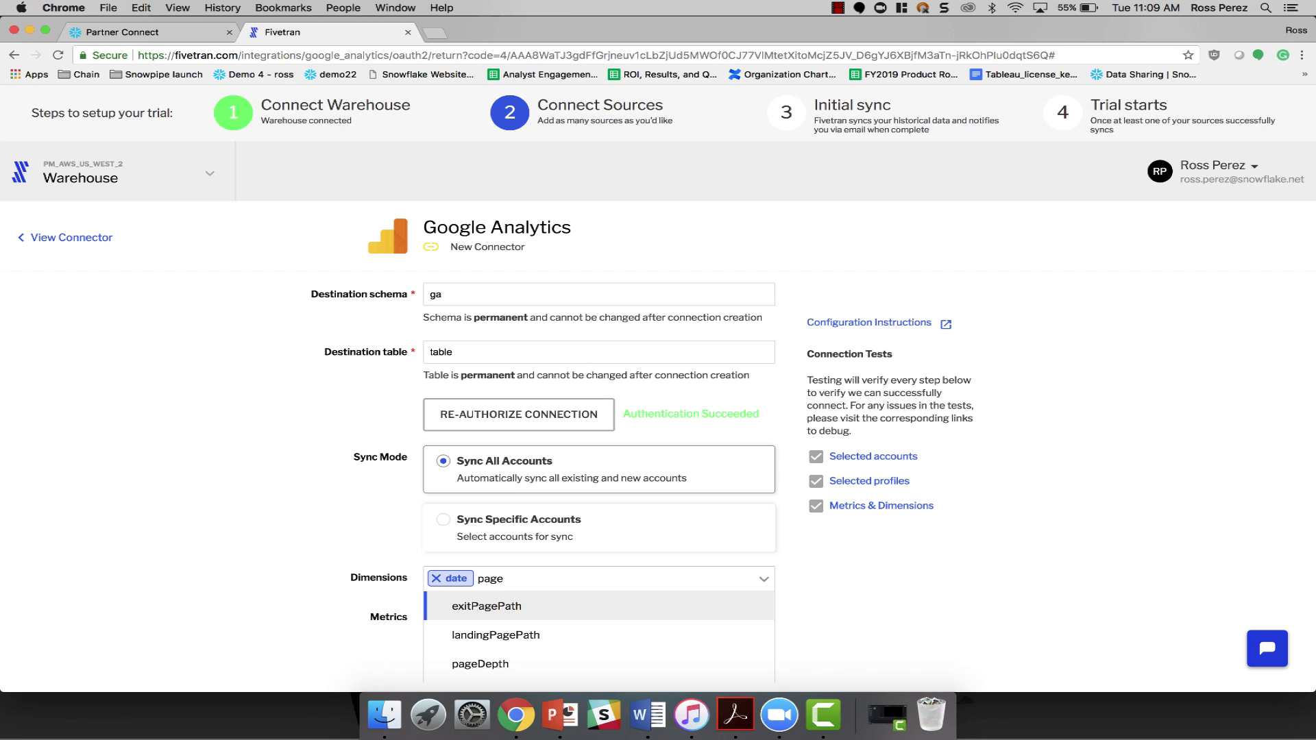
key("BackSpace")
key("BackSpace")
key("BackSpace")
key("BackSpace")
type("page")
scroll(607, 576, "down", 2)
scroll(608, 547, "down", 1)
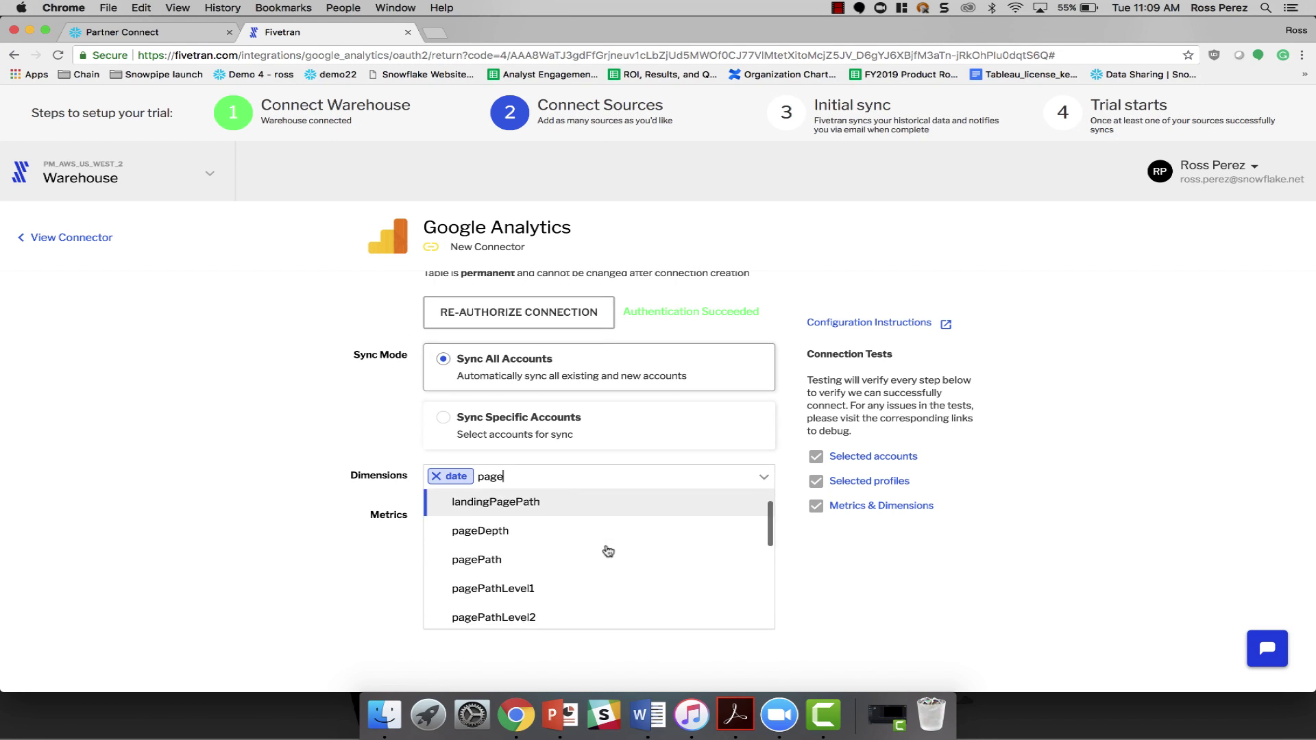
left_click(607, 522)
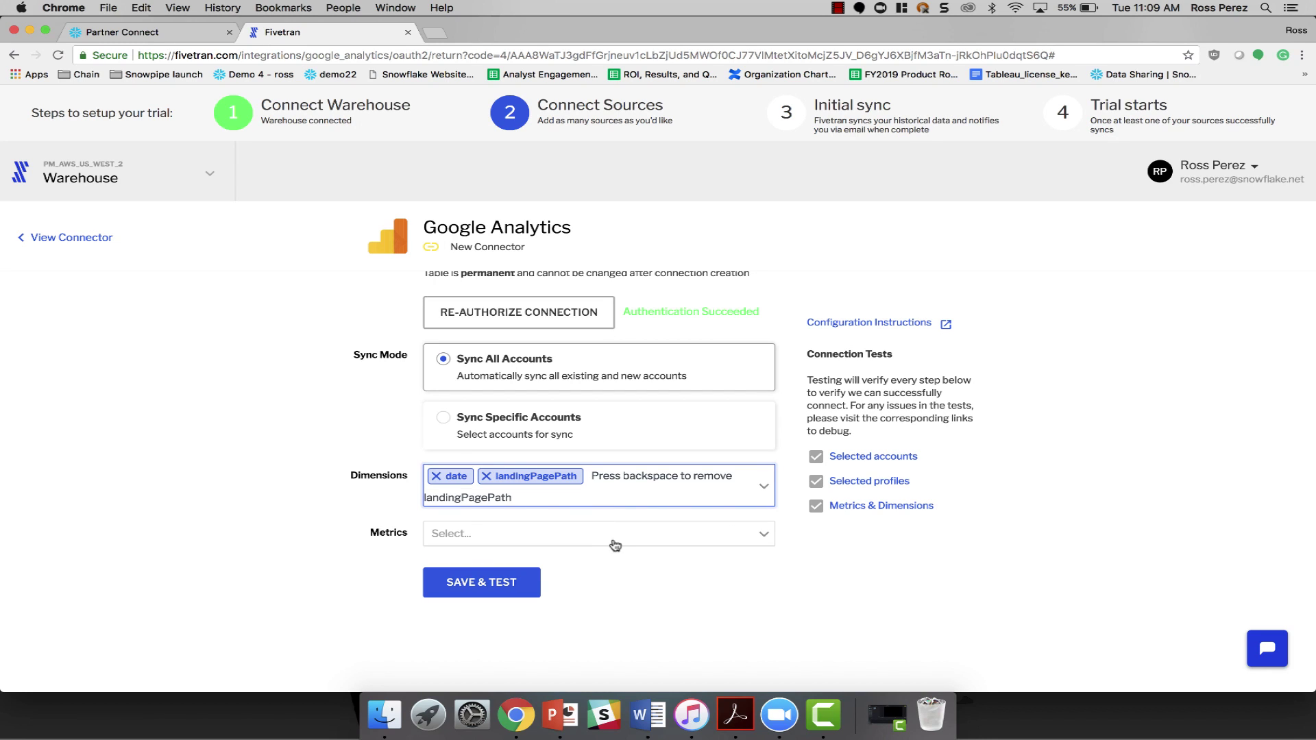
left_click(611, 541)
scroll(614, 576, "down", 3)
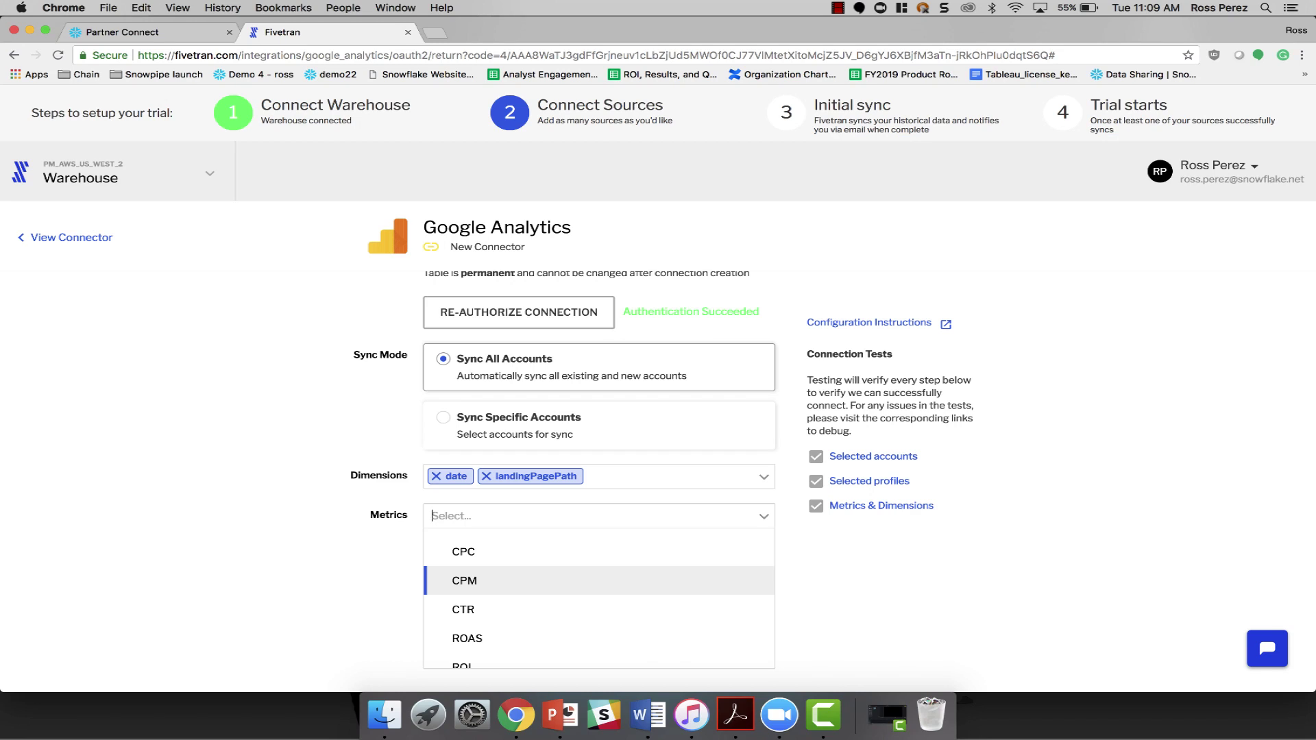
type("time")
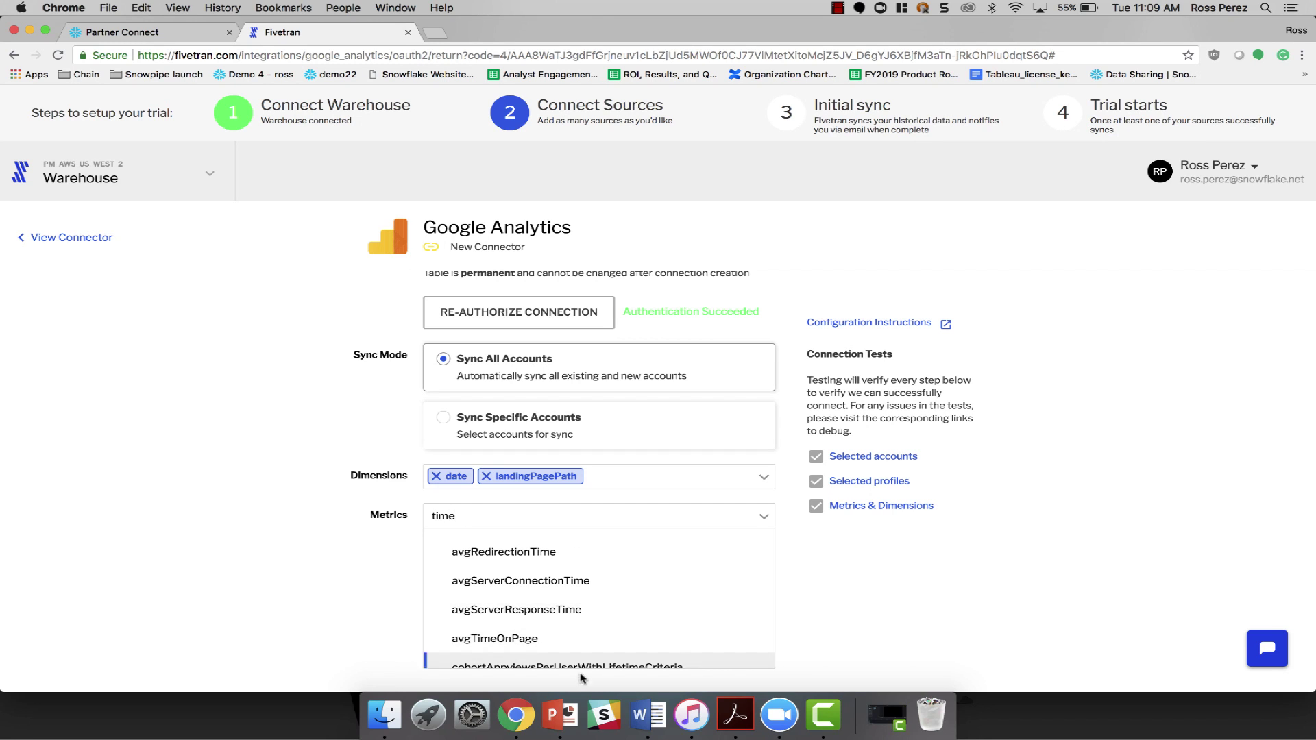
left_click(574, 638)
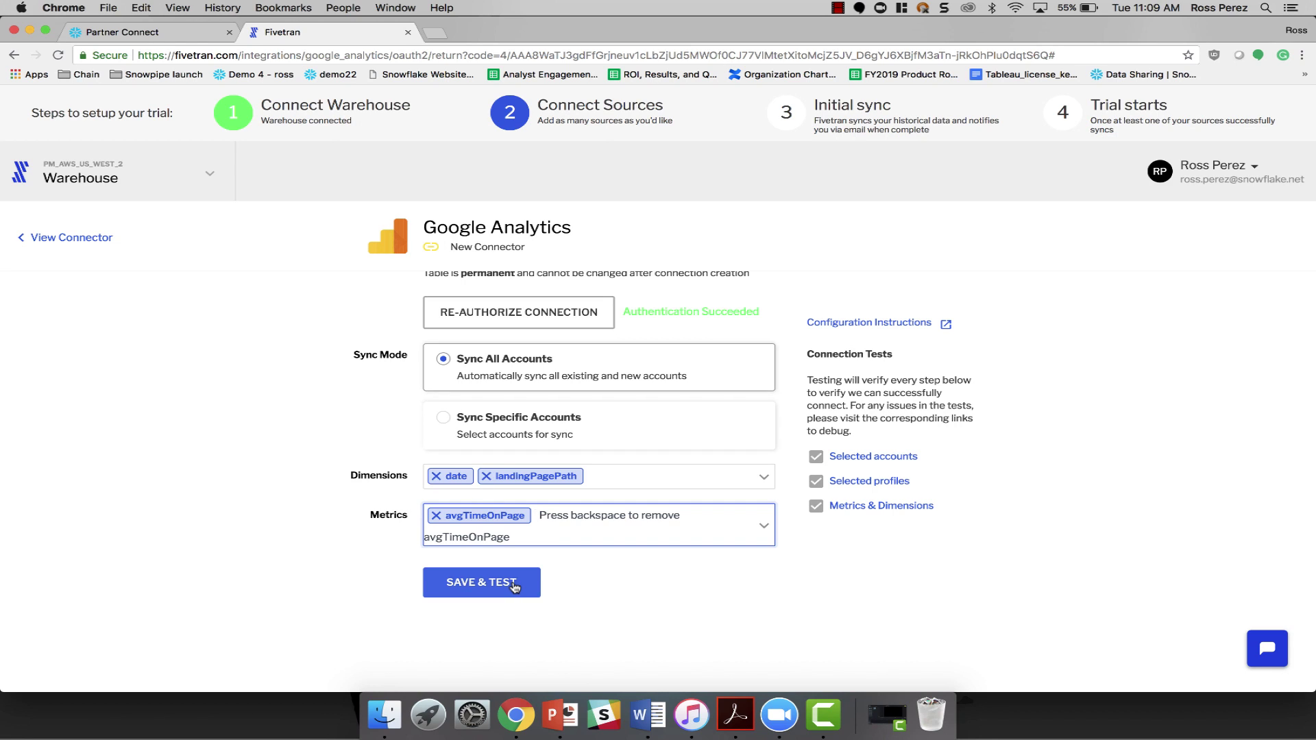
Step: Save and test the Google Analytics connector until it shows Syncing and Historical Sync
left_click(514, 585)
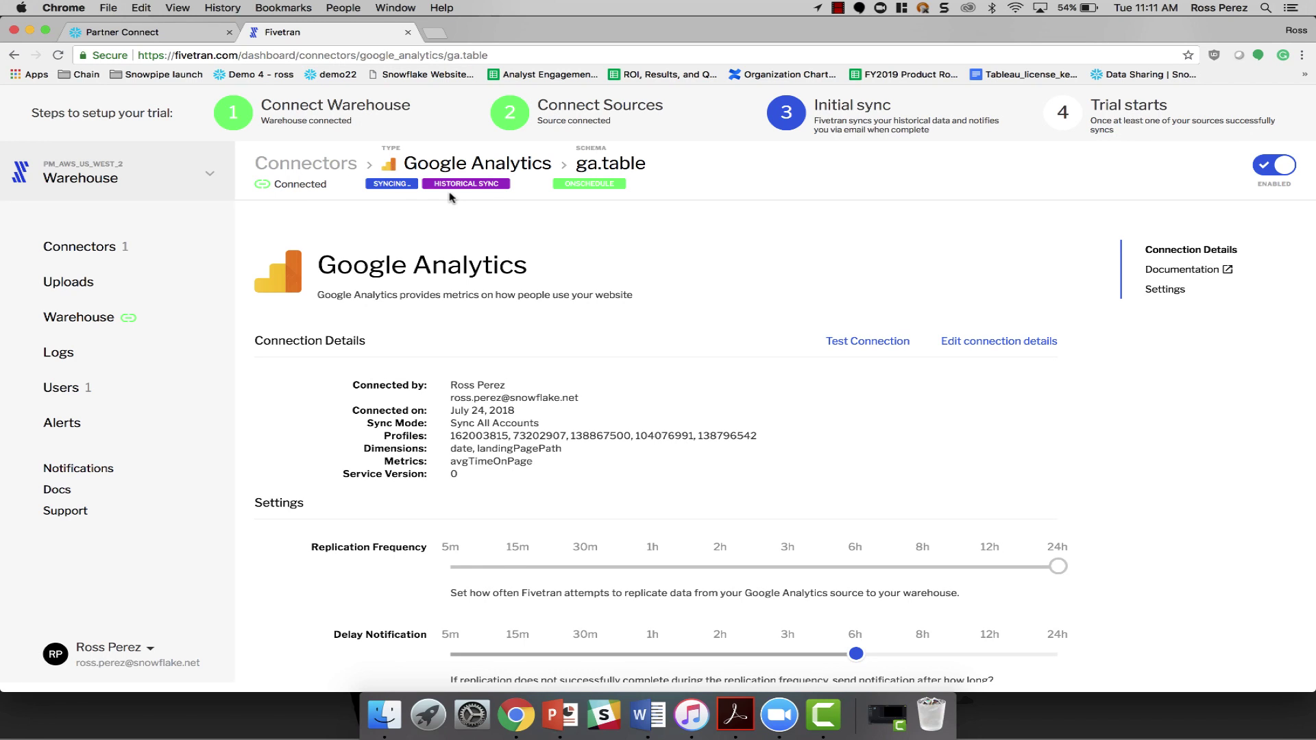
Step: Return to Snowflake Partner Connect and confirm the partner account activation
left_click(185, 33)
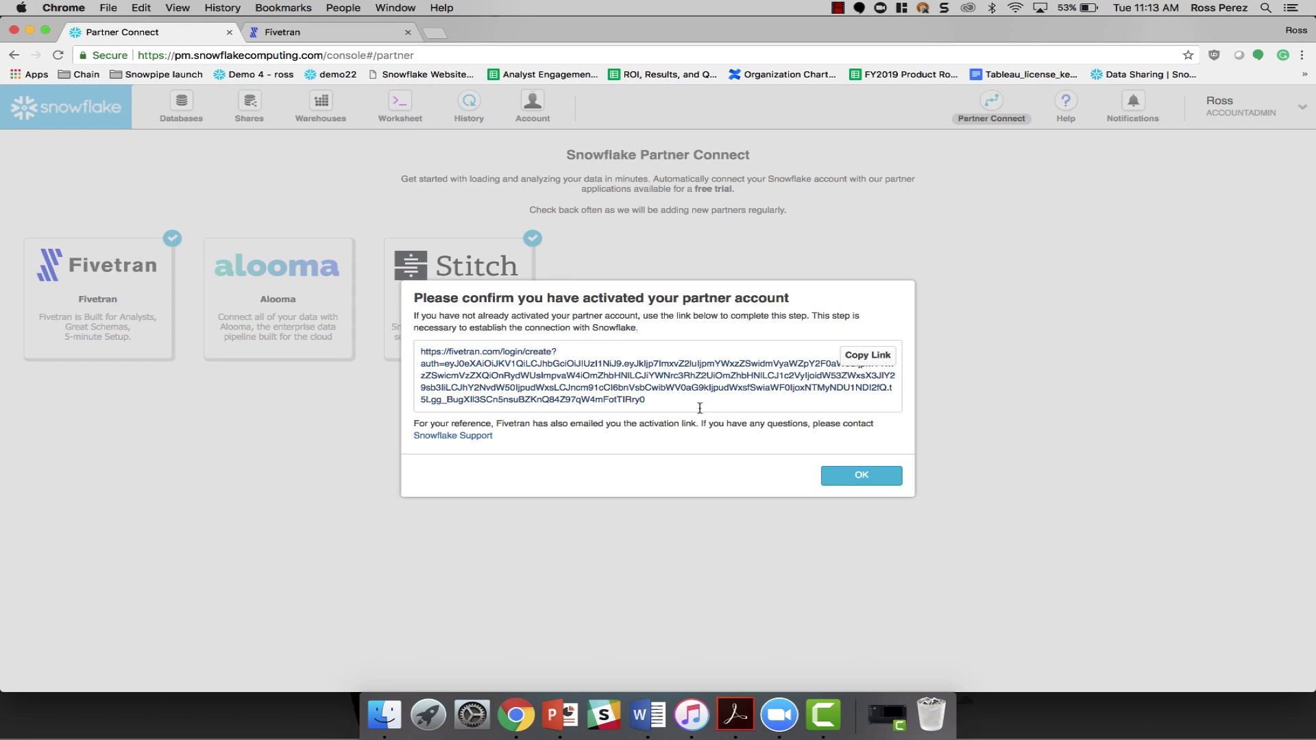
left_click(838, 480)
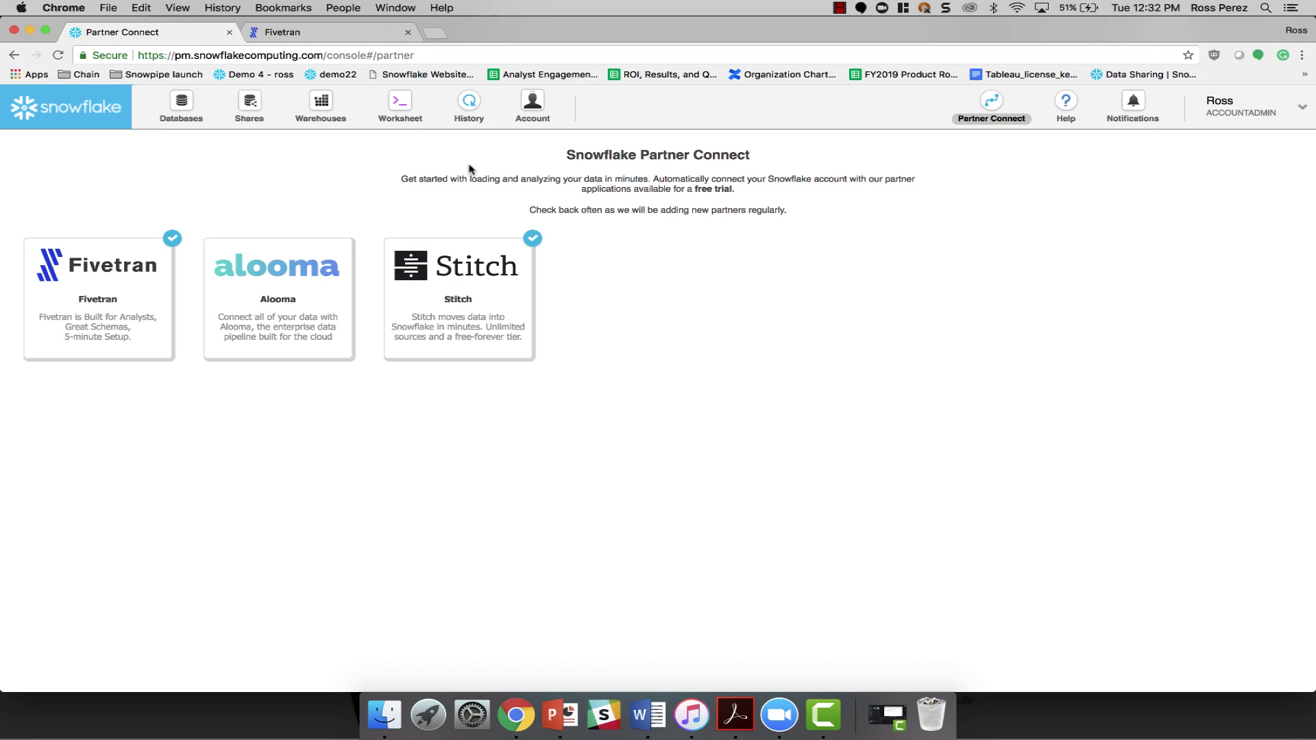
Step: Open a worksheet and insert "PC_FIVETRAN_DB"."GA"."TABLE_GA" from the object browser
left_click(399, 117)
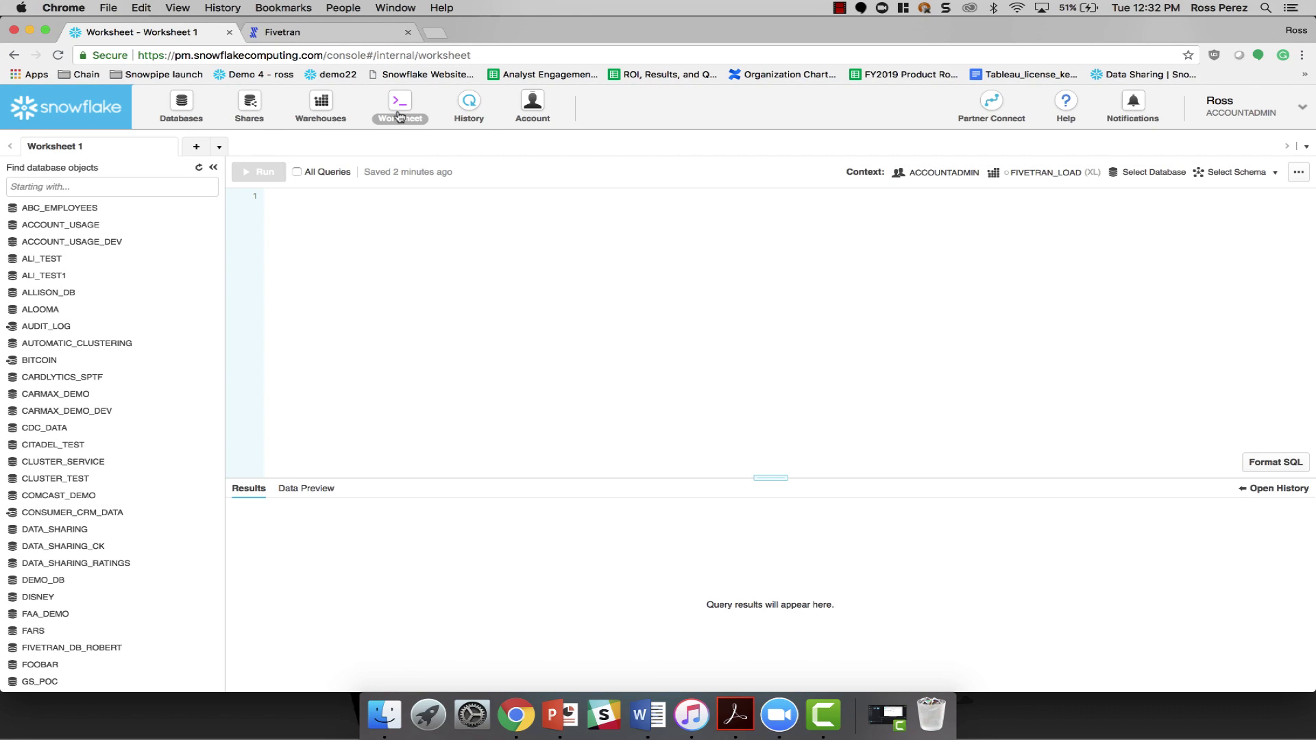
scroll(65, 285, "down", 5)
scroll(65, 284, "down", 5)
scroll(67, 284, "down", 5)
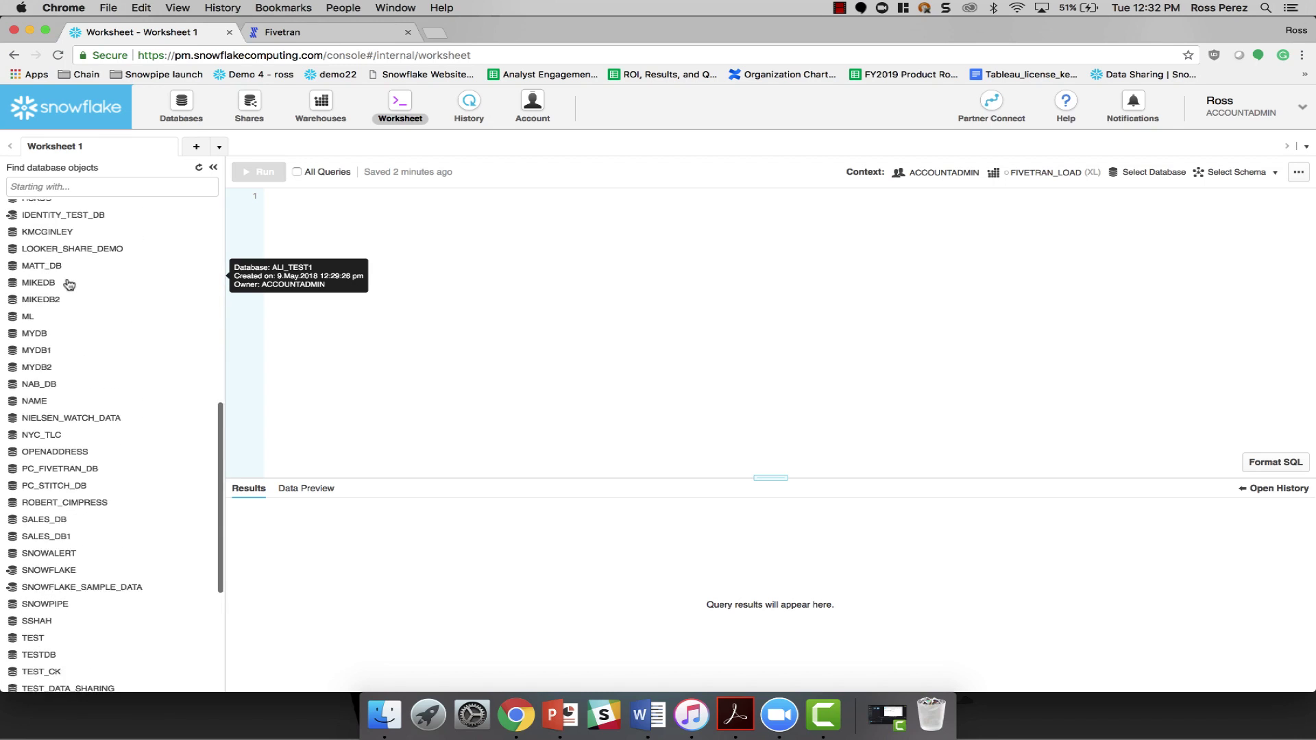
scroll(68, 283, "down", 3)
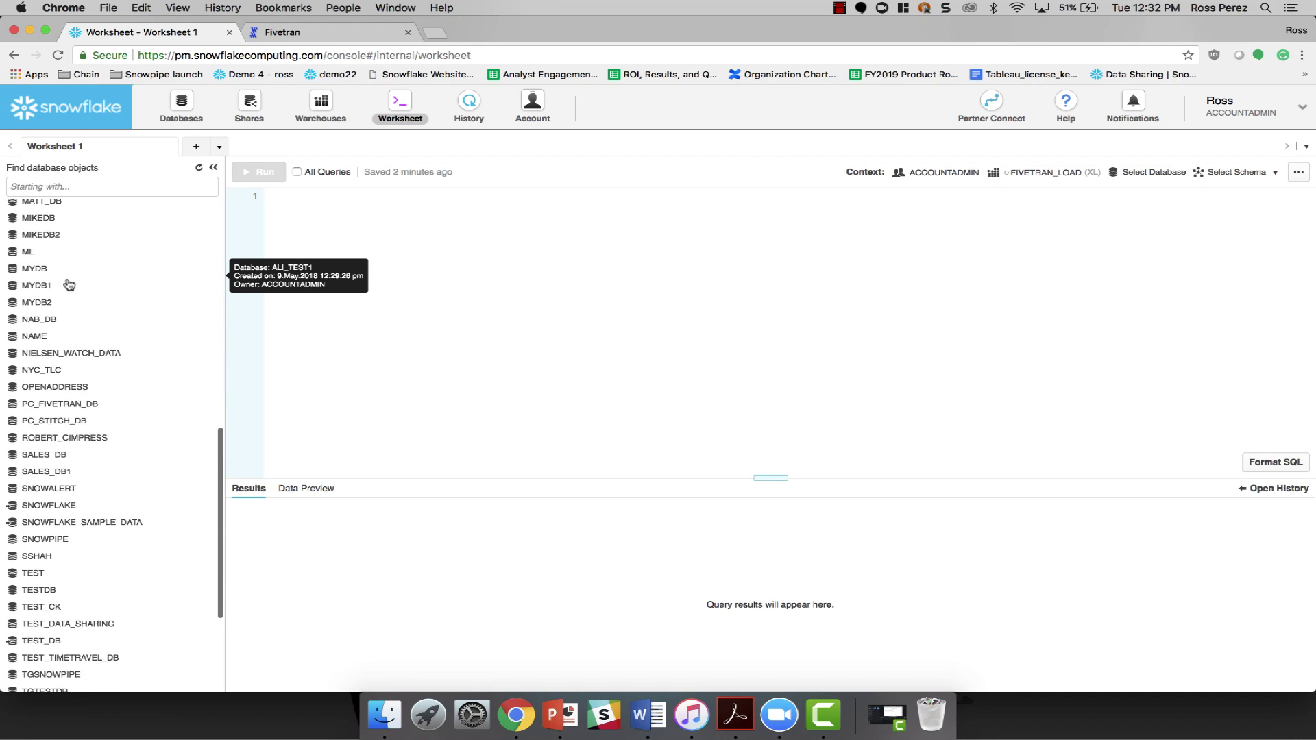
left_click(102, 409)
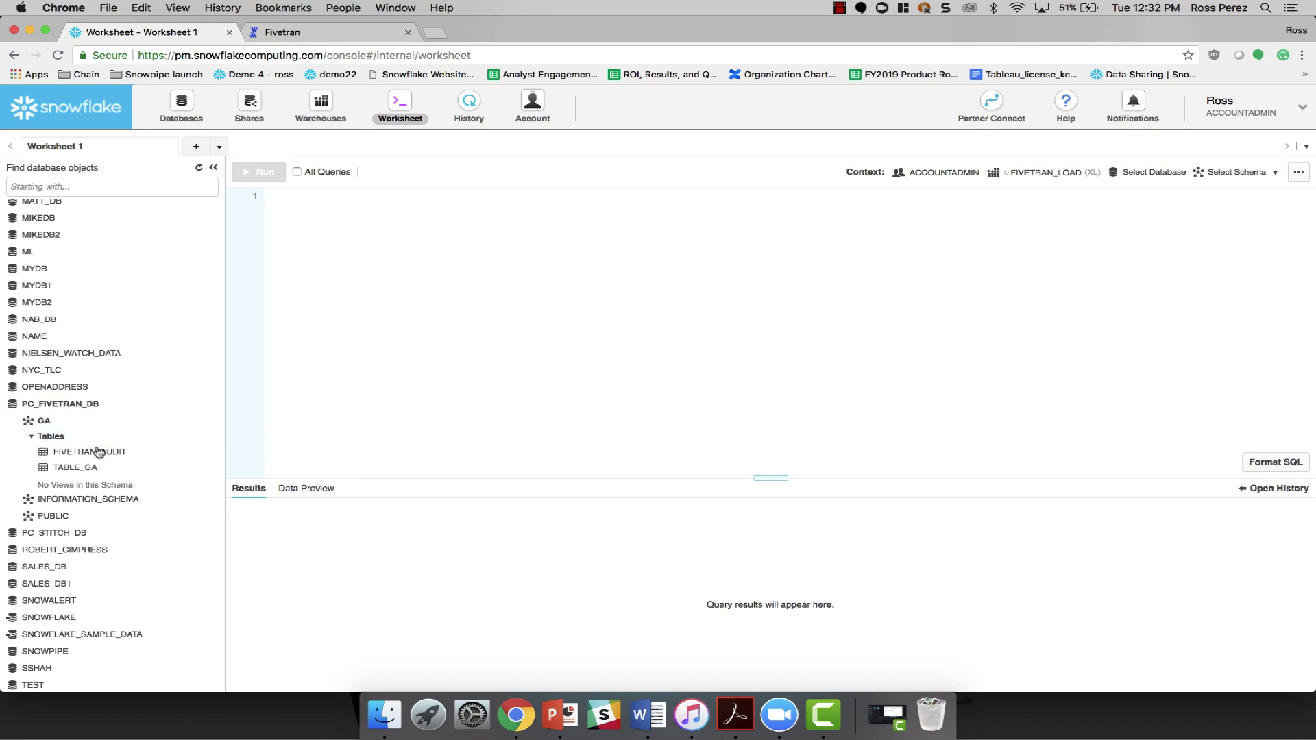
double_click(106, 469)
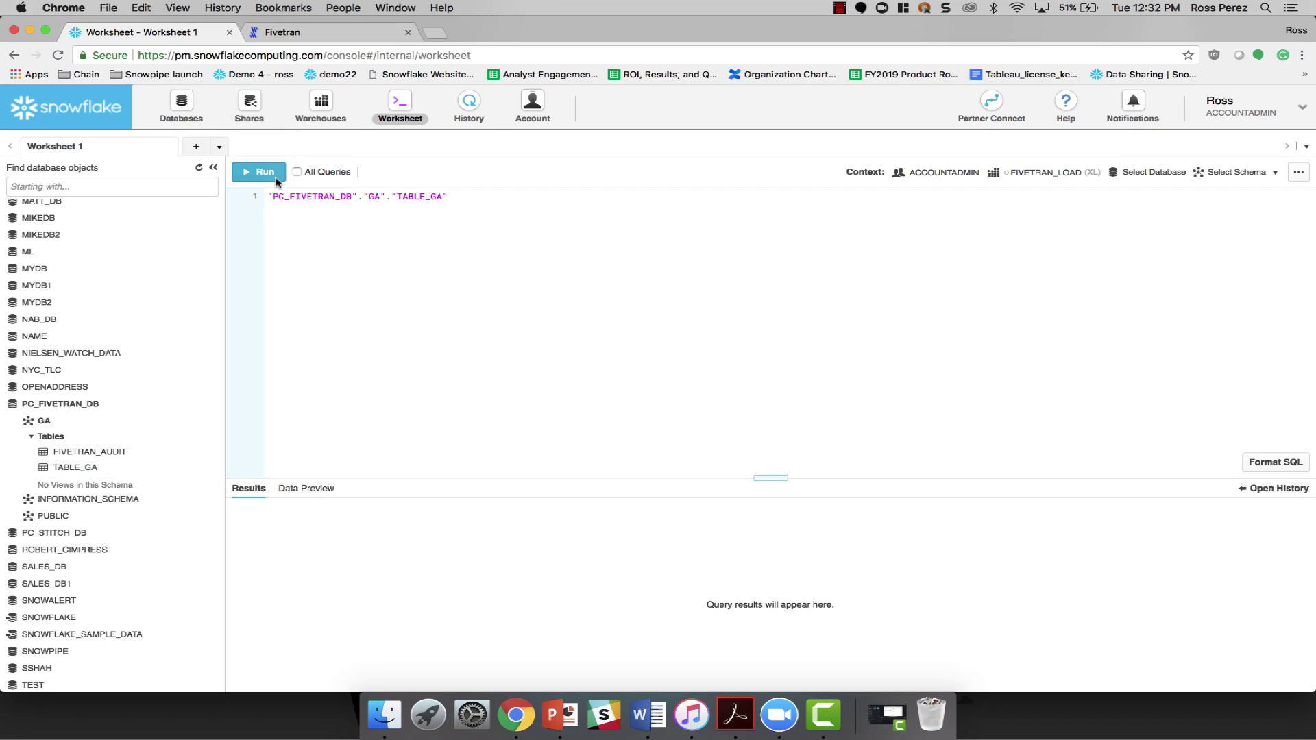
Step: Run 'select * from PC_FIVETRAN_DB.GA.TABLE_GA;', returning 8,548 rows
left_click(266, 202)
type("select * ")
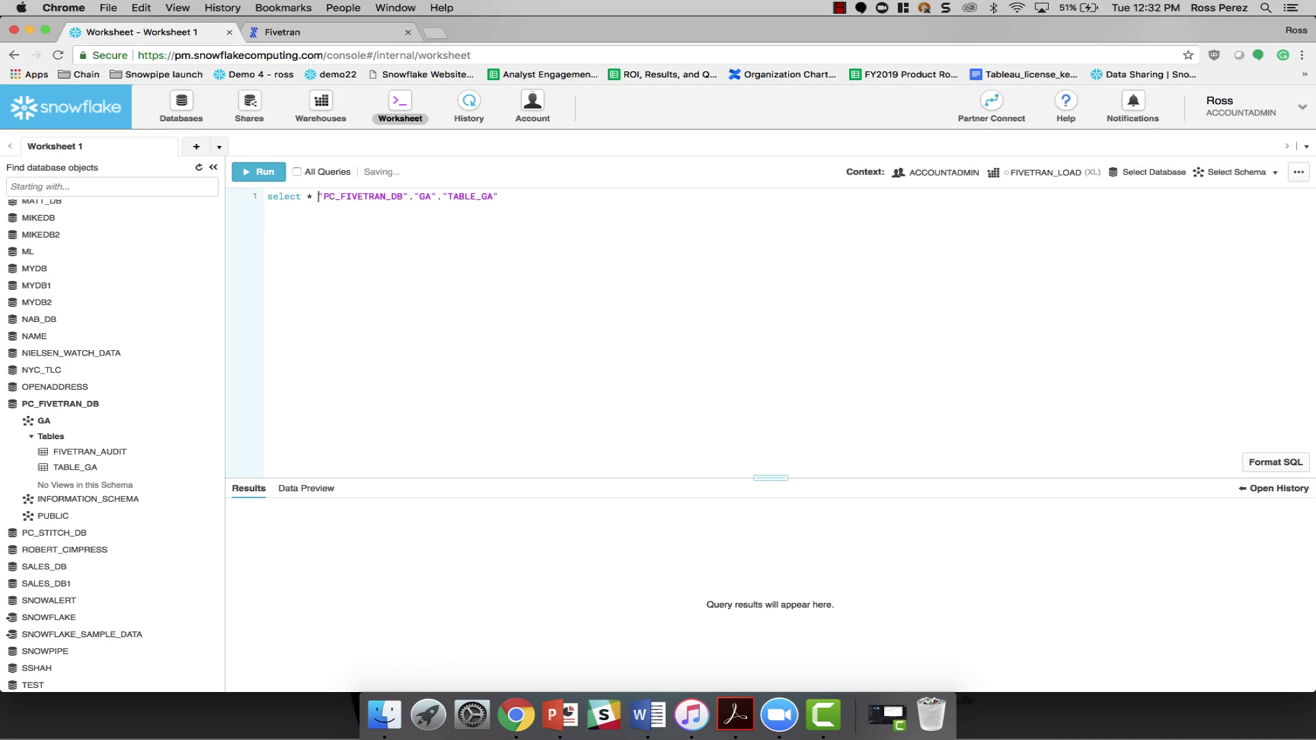
type("from ")
type(";")
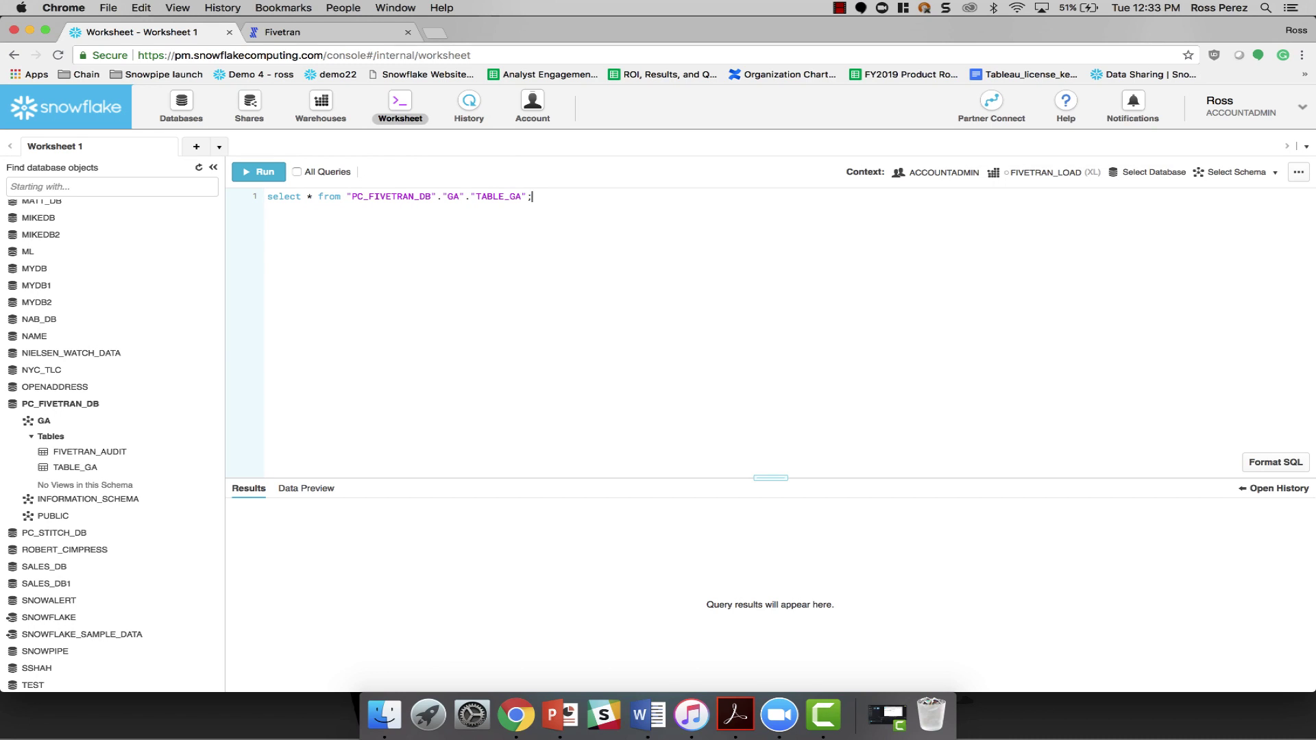
key("super+Return")
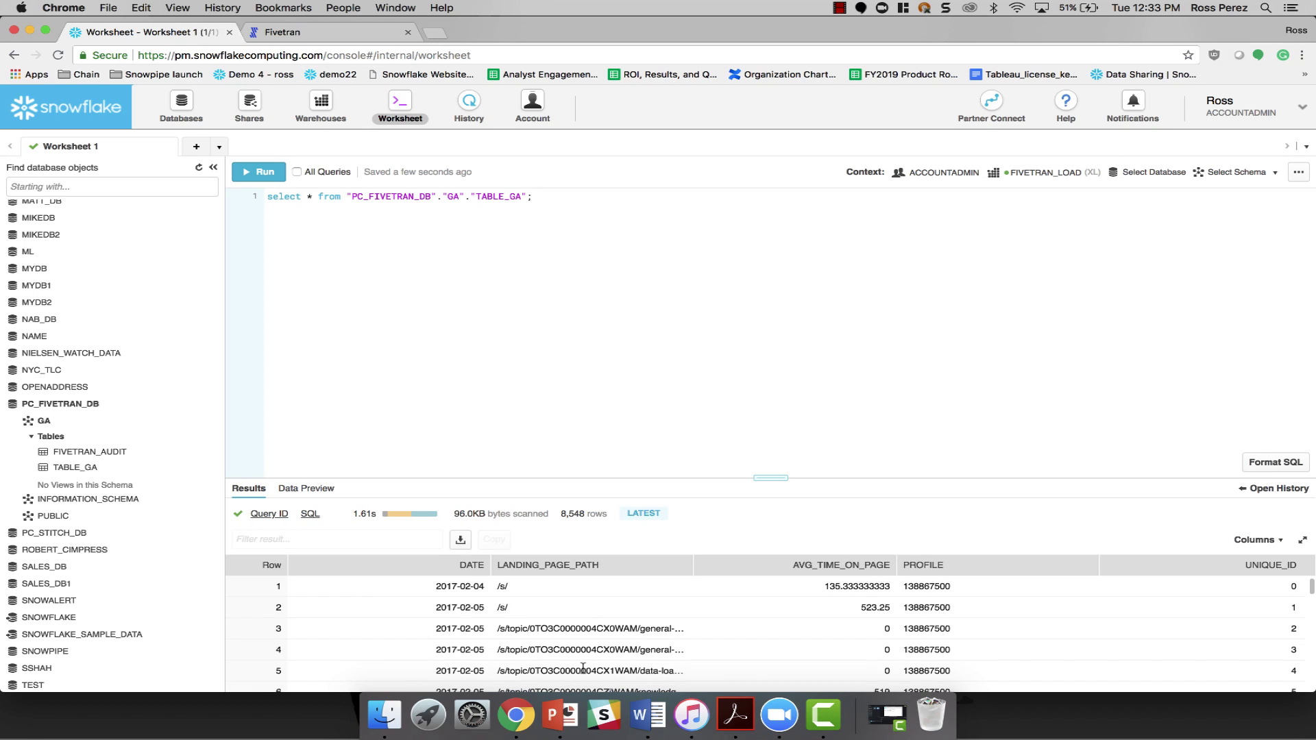
scroll(618, 614, "down", 2)
scroll(618, 614, "down", 5)
scroll(617, 613, "down", 6)
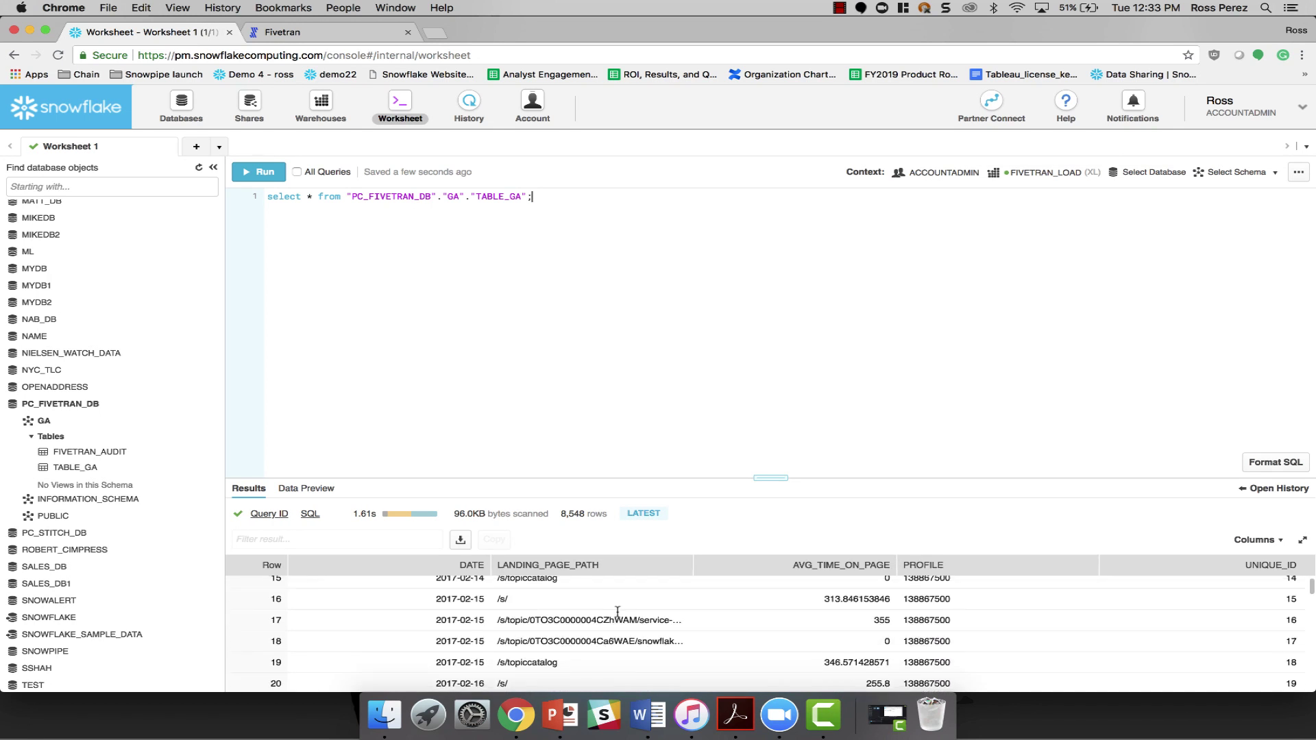
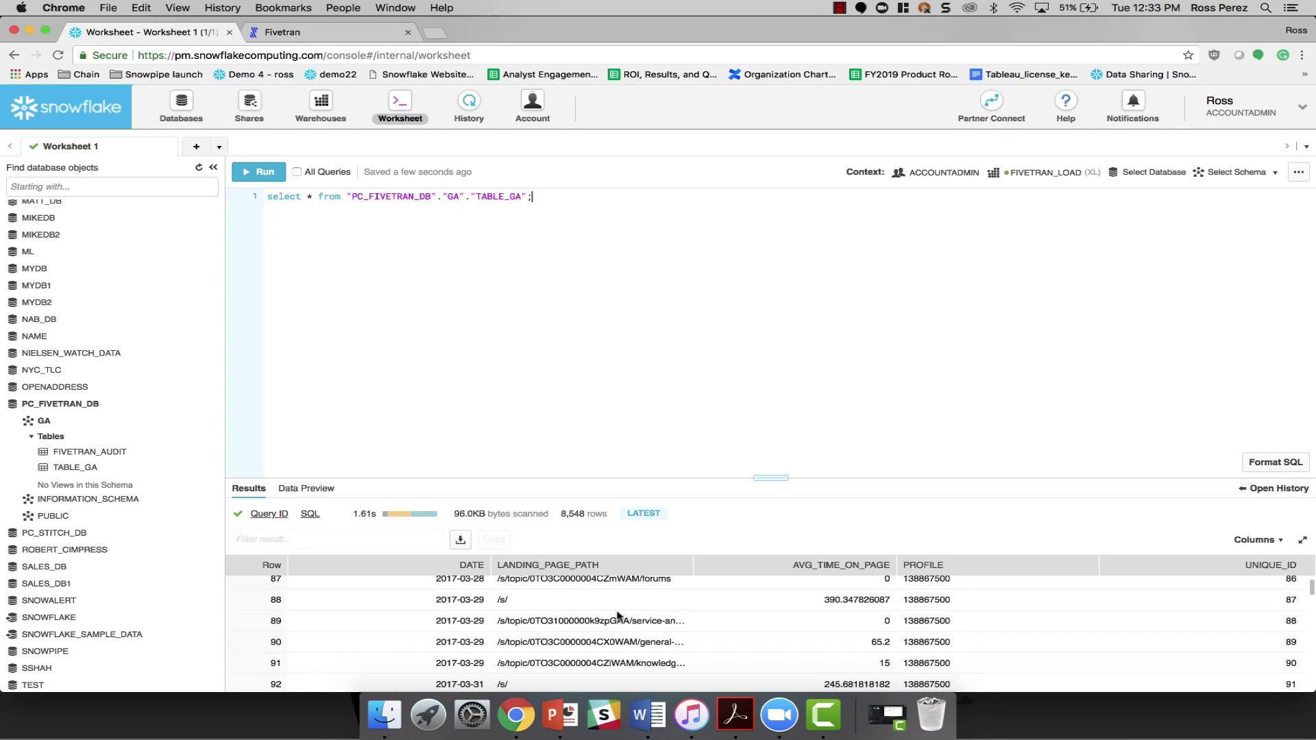
scroll(617, 614, "up", 2)
scroll(617, 615, "up", 3)
scroll(617, 614, "up", 6)
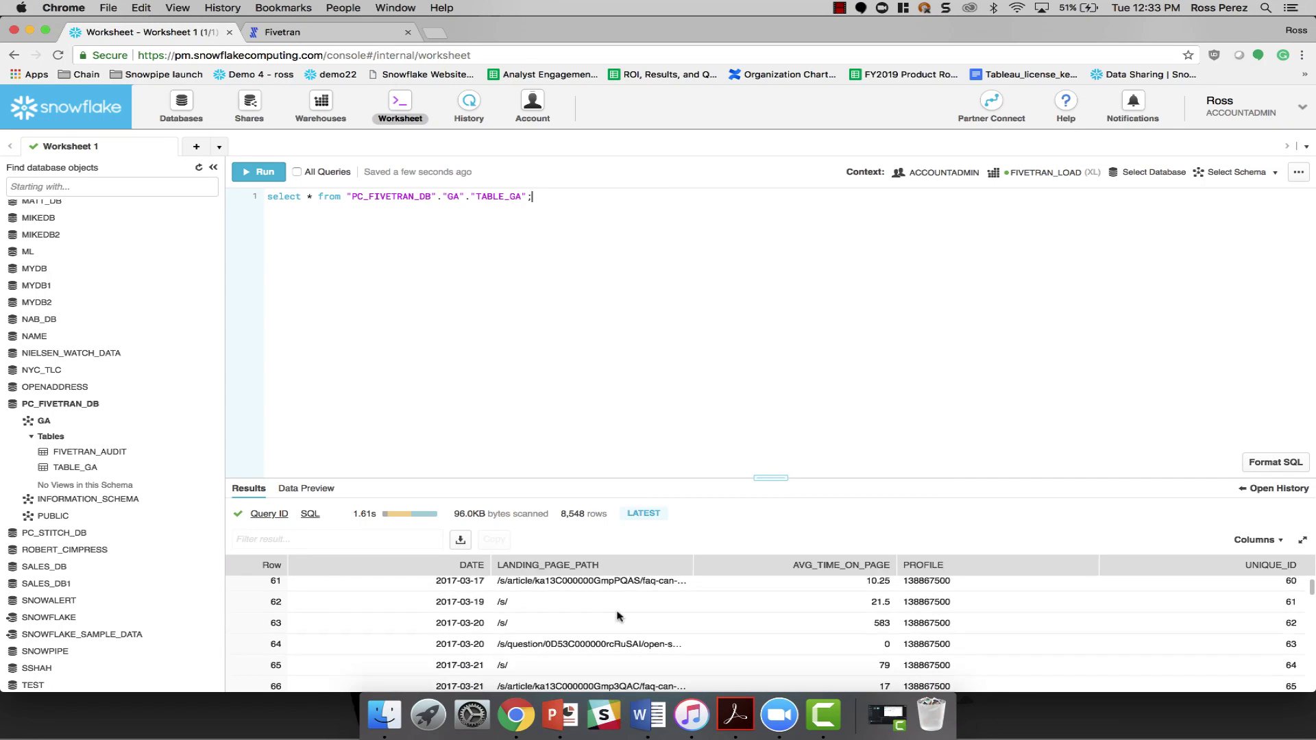
scroll(617, 613, "up", 6)
scroll(618, 615, "up", 3)
scroll(617, 615, "up", 3)
scroll(617, 615, "up", 3)
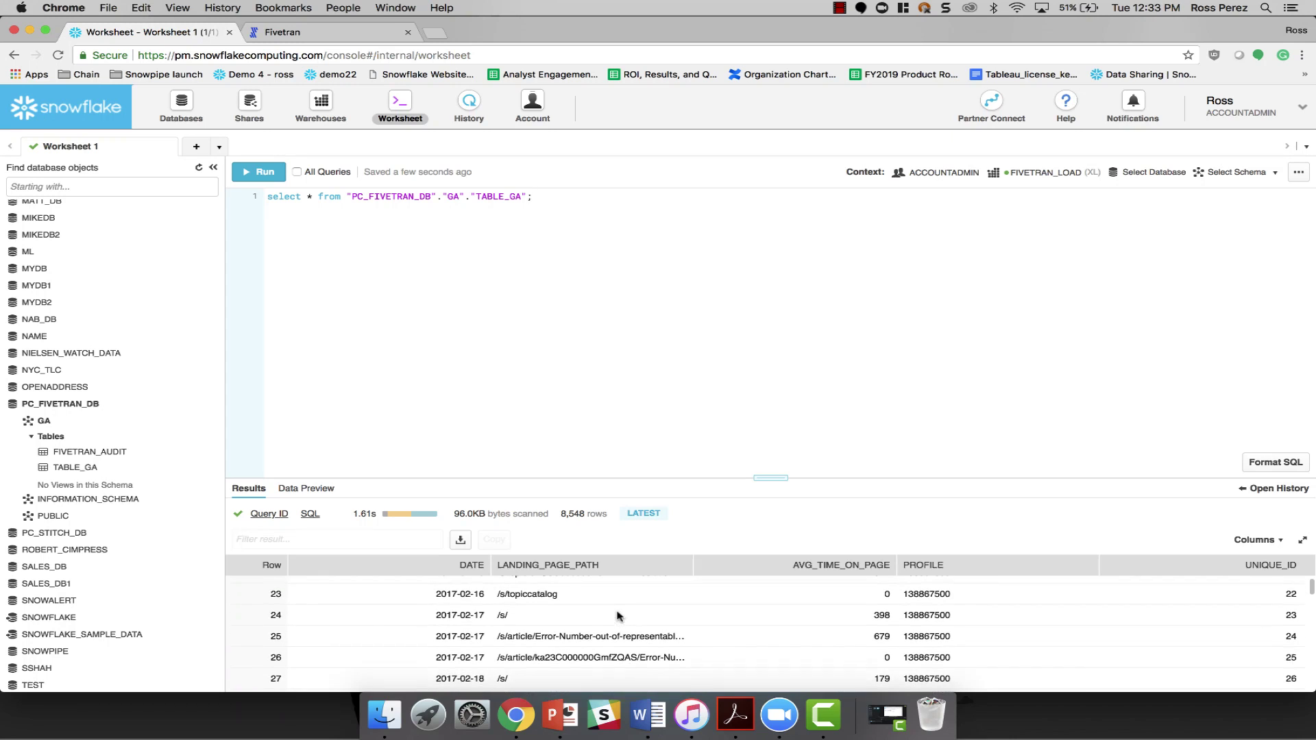